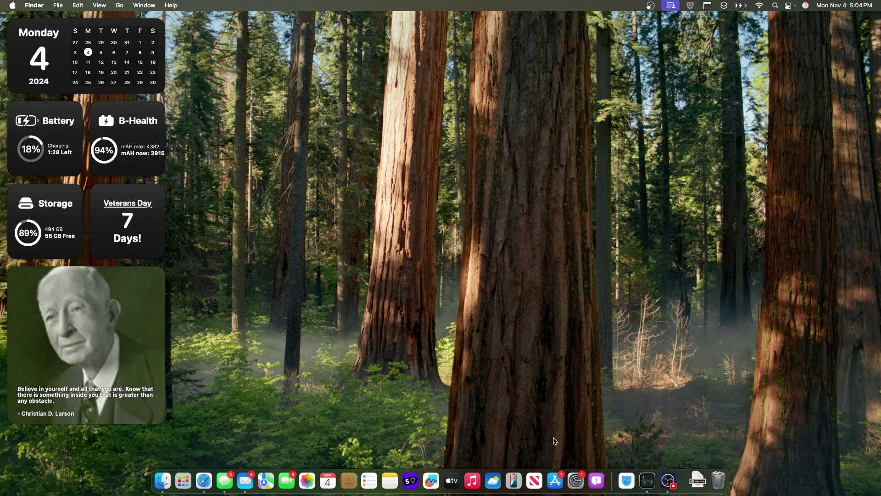
- In System Settings' Control Center pane, open the Weather choices under Menu Bar Only
click(574, 479)
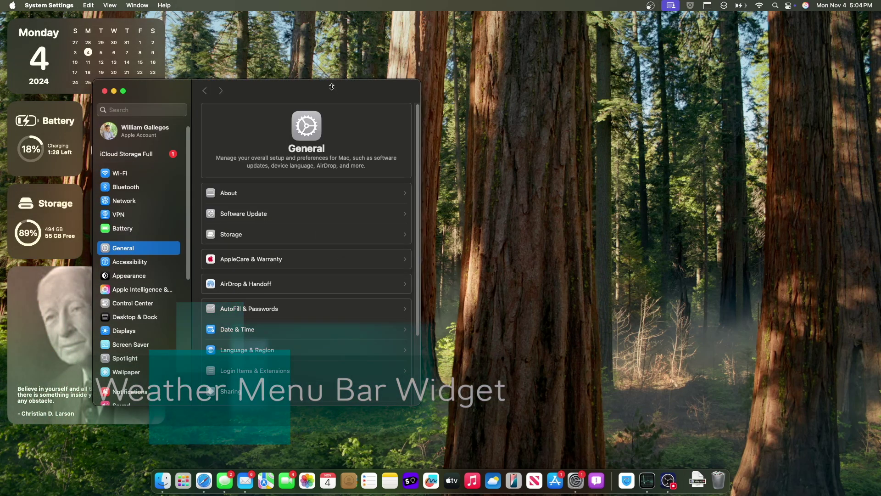
mouse_move(332, 87)
mouse_down()
mouse_move(694, 82)
mouse_move(492, 85)
mouse_up()
scroll(283, 335, down, 1)
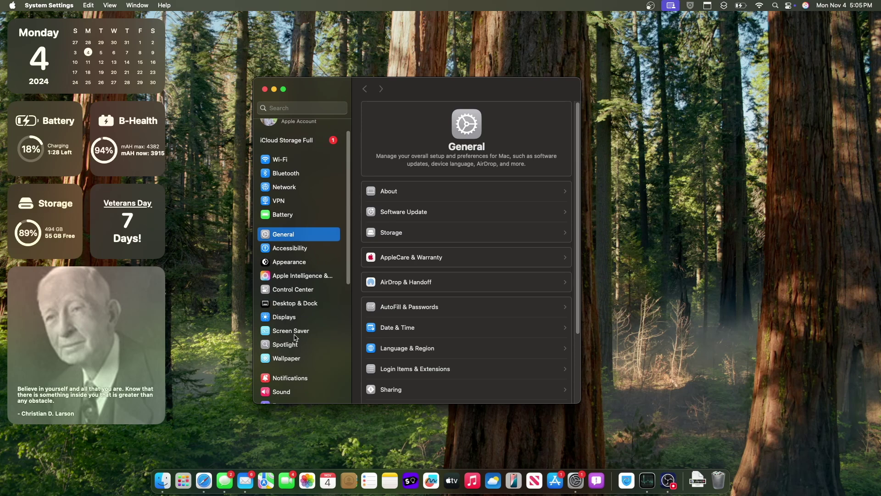
click(296, 290)
scroll(467, 354, down, 10)
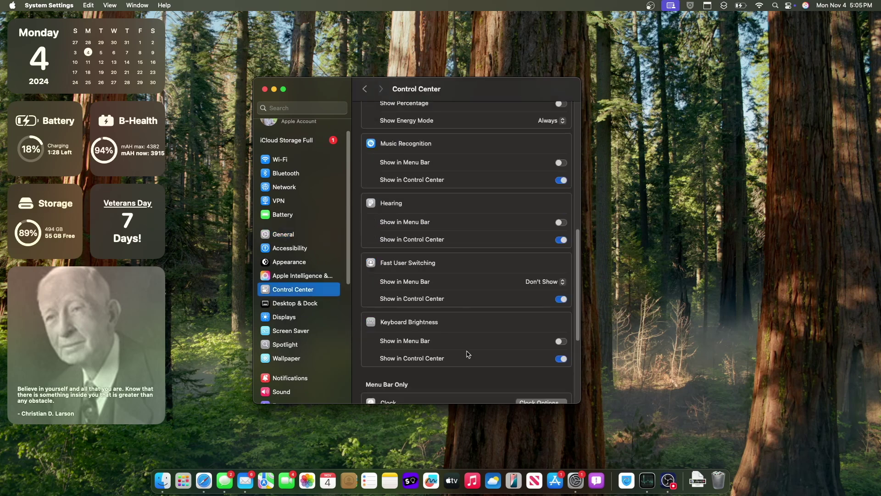
scroll(468, 354, down, 5)
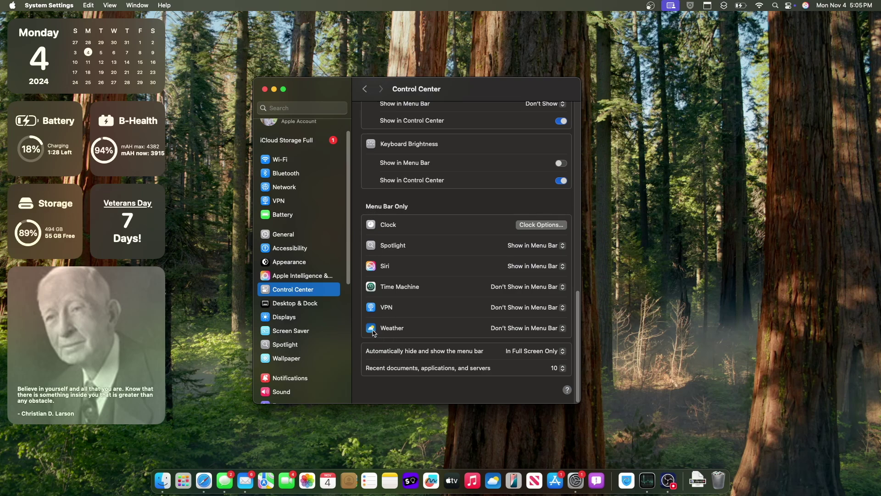
click(512, 328)
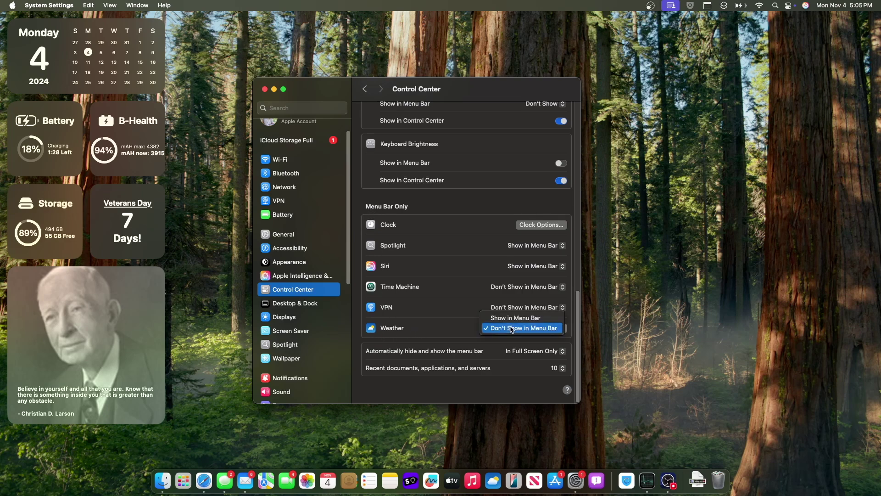
- Set Weather to Show in Menu Bar and preview its menu-bar forecast
click(515, 318)
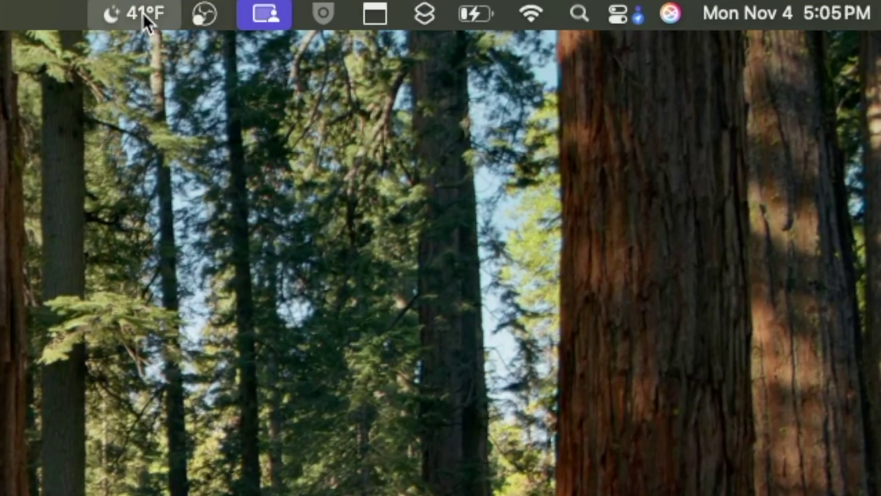
click(631, 4)
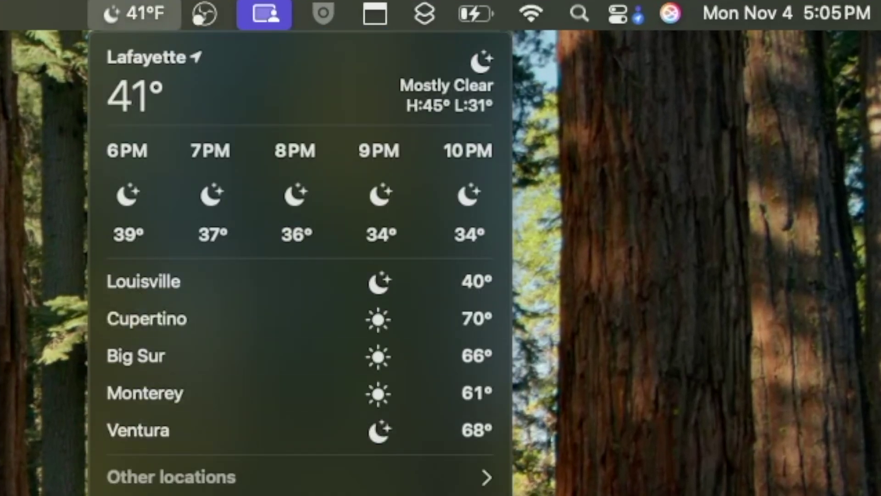
key(Escape)
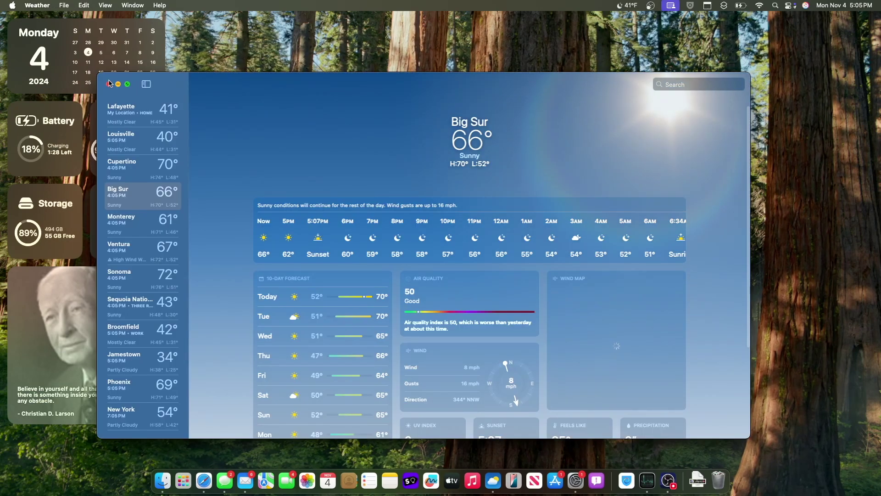
key(super+q)
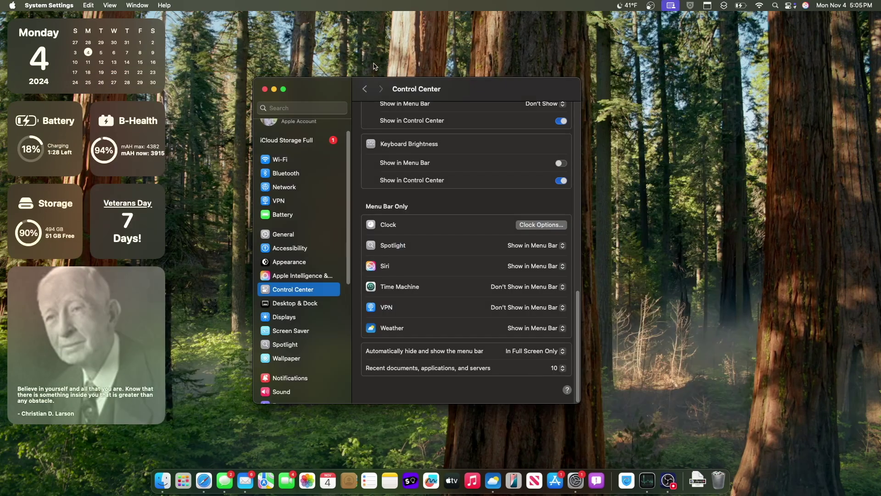
- Reopen the menu-bar forecast and expand, then collapse, Other locations
click(627, 5)
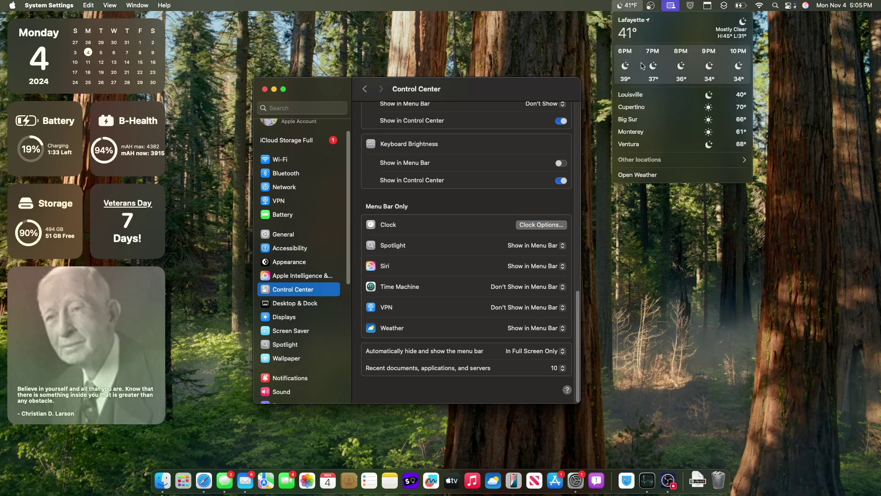
click(711, 161)
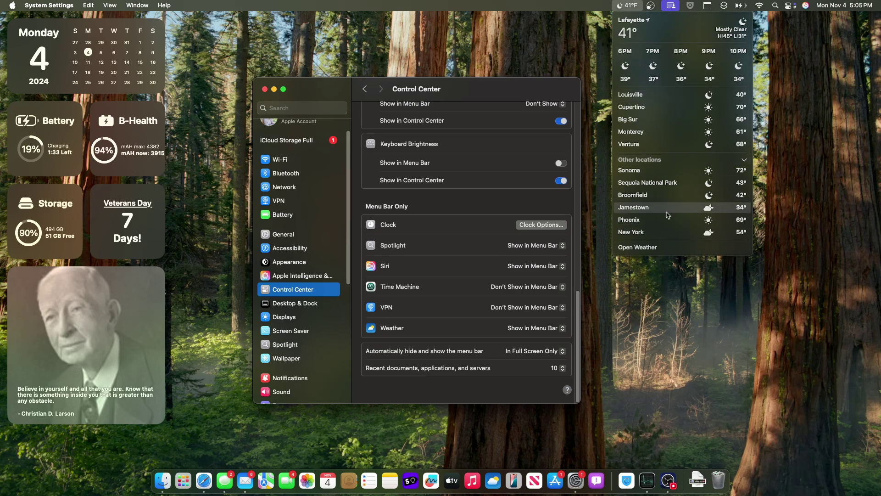
click(660, 162)
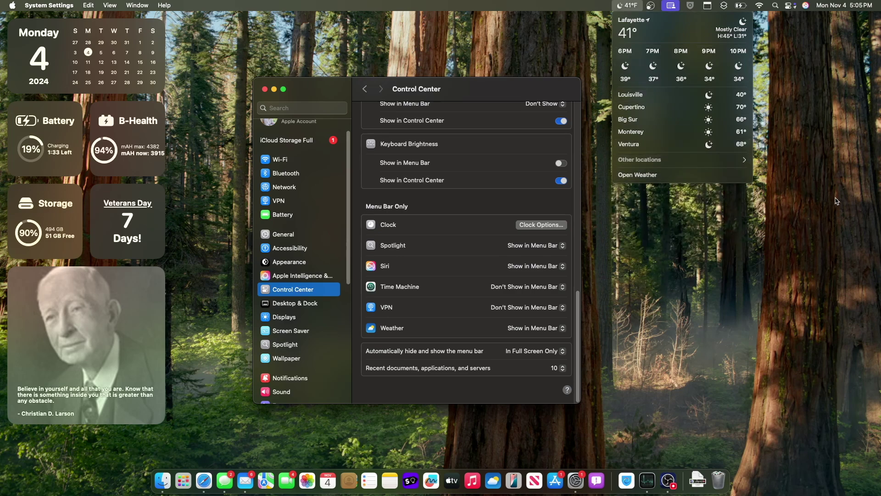
- View the Weather app's detailed conditions, quit it, and drag the temperature readout elsewhere in the menu bar
click(637, 175)
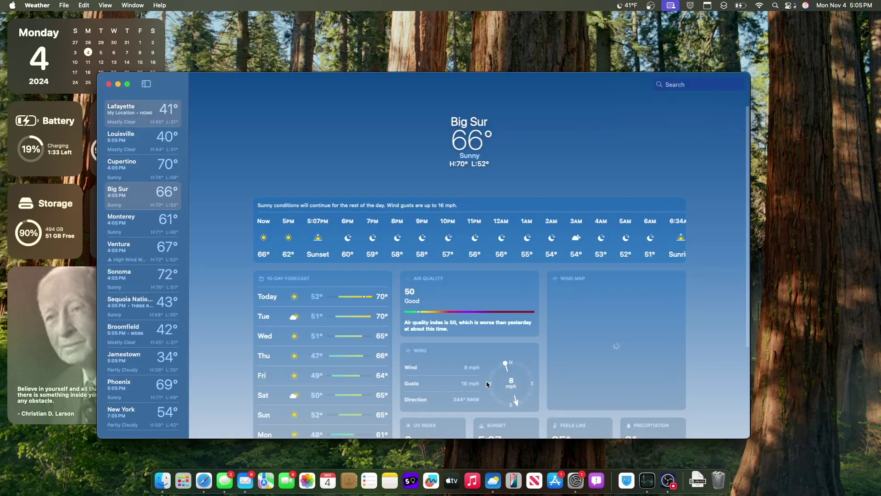
click(277, 282)
key(super+q)
click(627, 5)
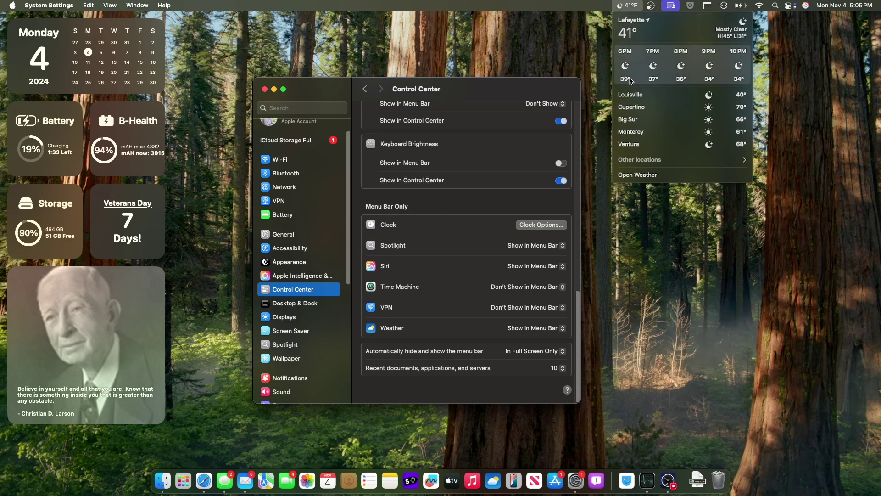
click(620, 4)
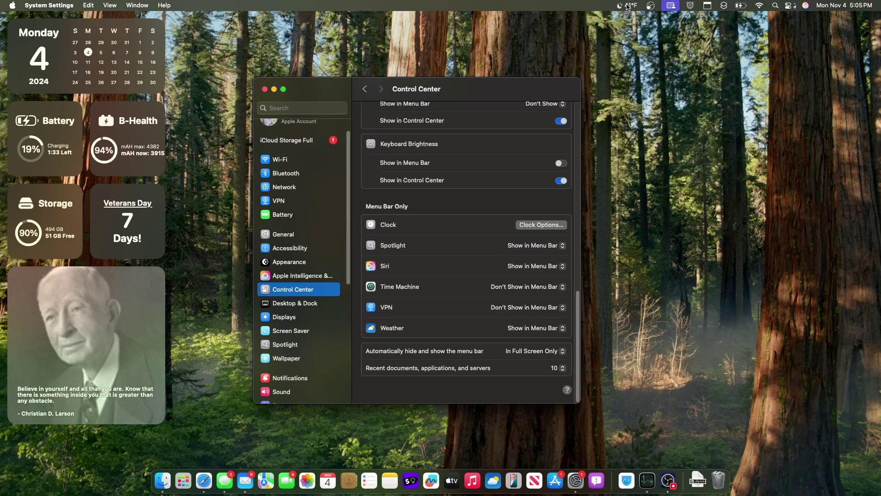
drag(627, 5, 705, 7)
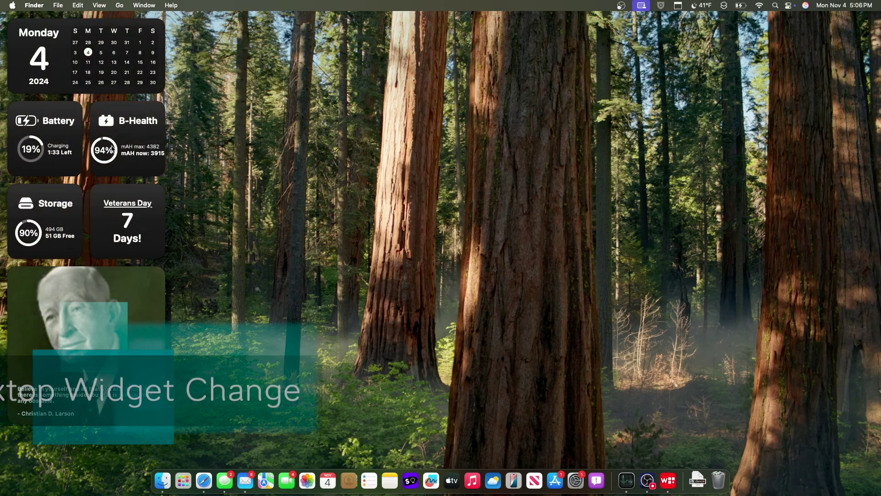
- Inspect the B-Health and Storage widgets' context menus and the Edit Widgets gallery, removing nothing
right_click(116, 130)
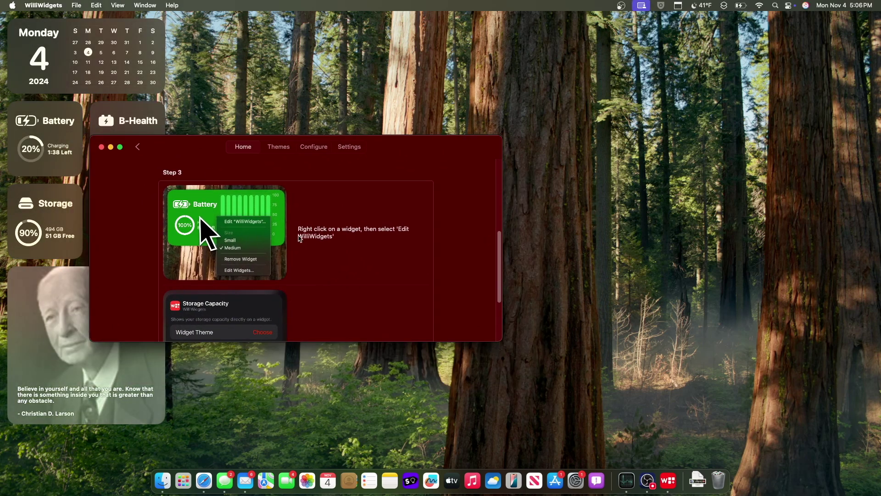
right_click(151, 153)
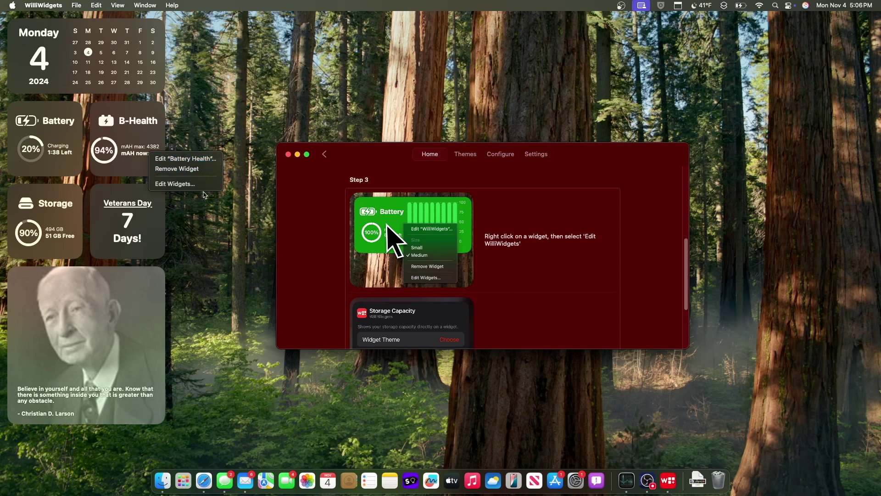
click(353, 226)
right_click(251, 224)
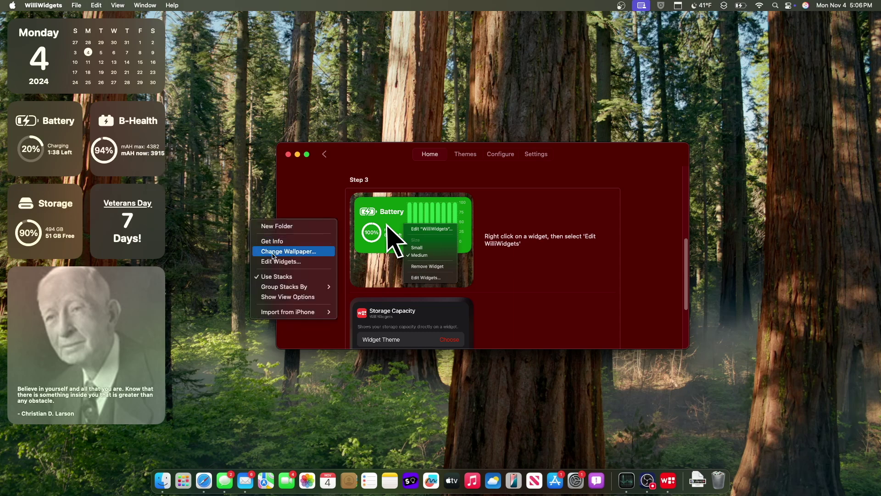
click(259, 257)
key(Escape)
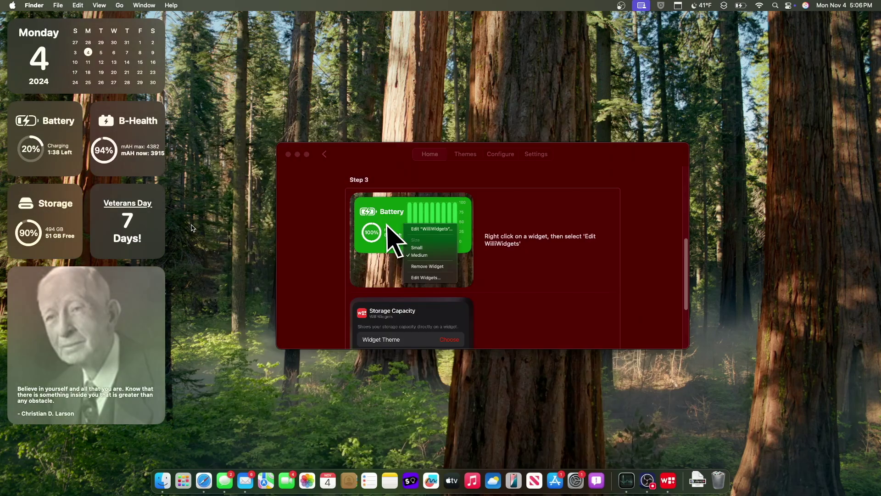
right_click(139, 153)
right_click(54, 206)
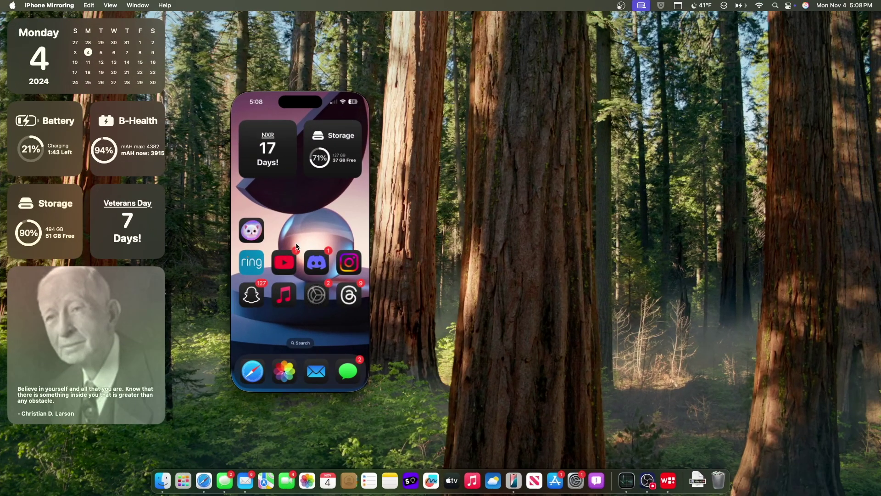
- Open Personal Hotspot in the mirrored iPhone's Settings and enlarge the mirroring window
click(317, 296)
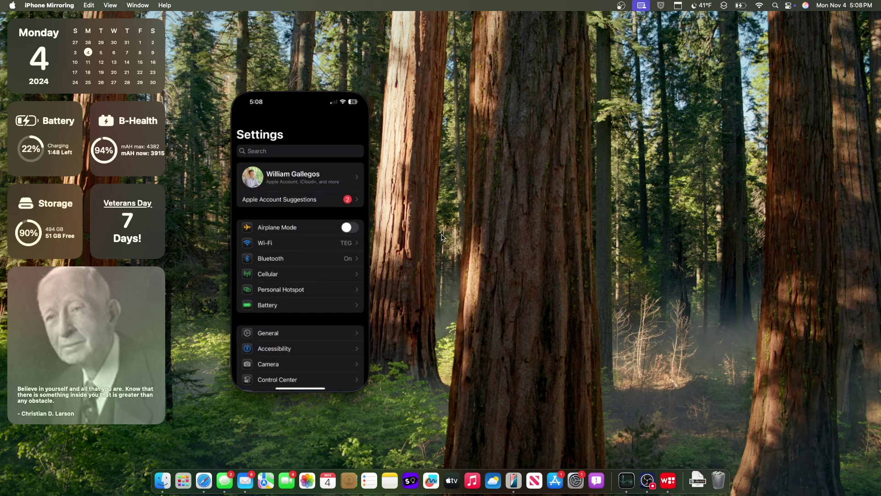
click(303, 290)
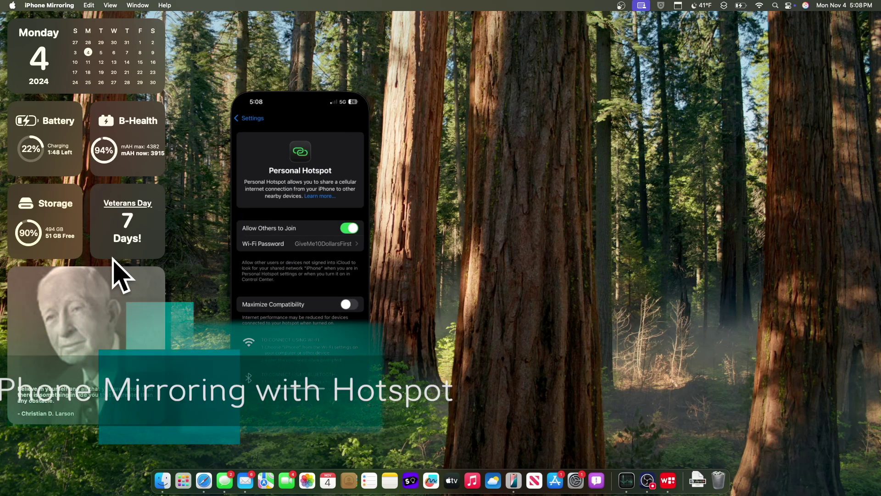
key(super+plus)
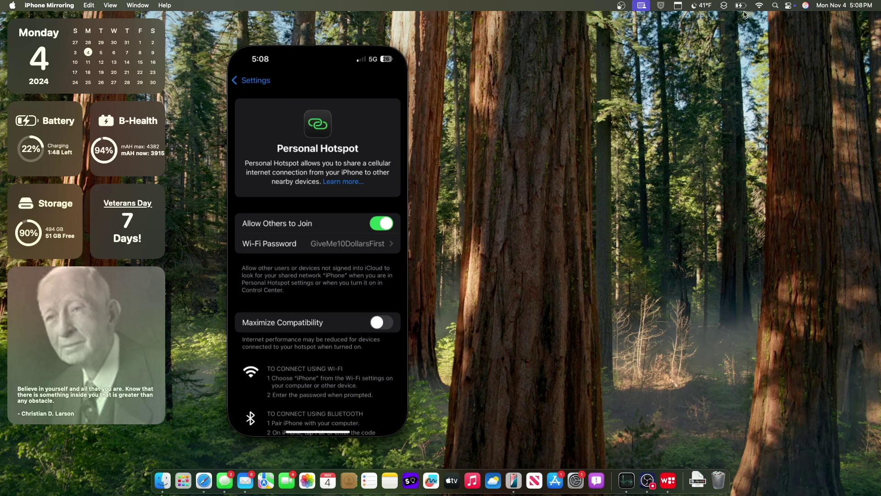
- Join the iPhone's hotspot from the Mac's Wi-Fi menu, then return the mirrored phone home
click(759, 5)
click(731, 53)
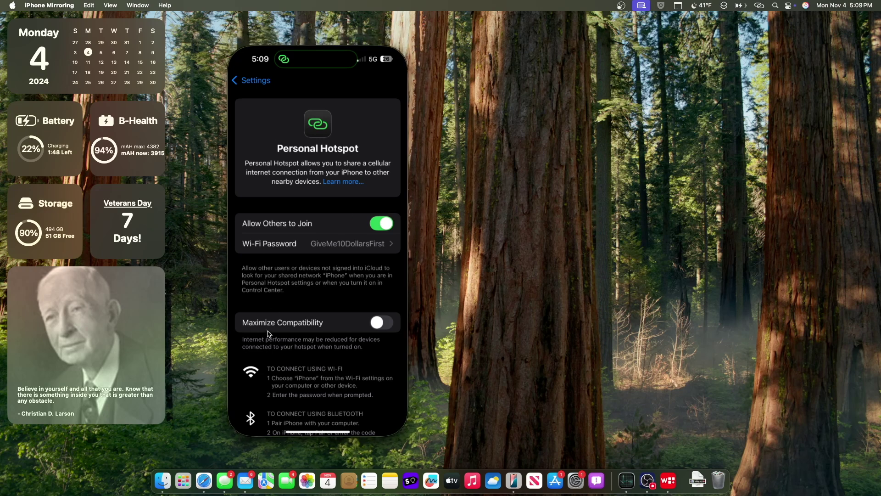
click(383, 35)
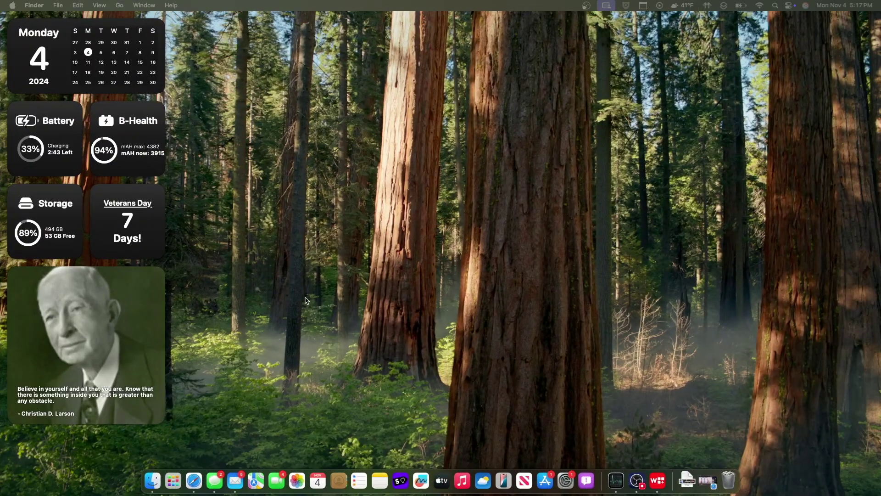
- Open System Settings to Apple Intelligence & Siri and view the ChatGPT extension settings
click(566, 479)
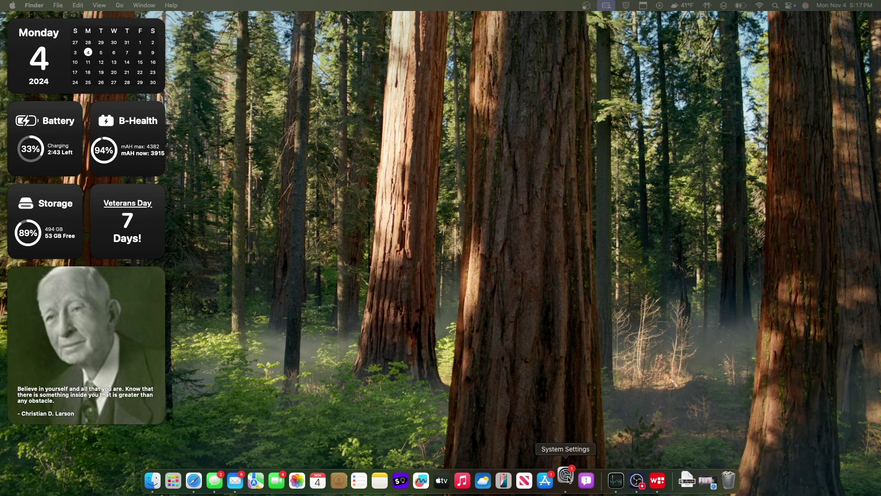
click(448, 268)
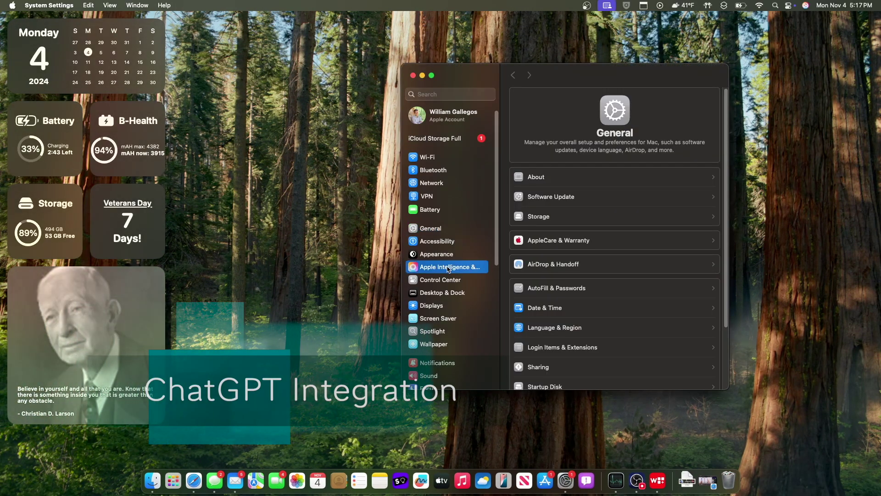
scroll(612, 370, down, 3)
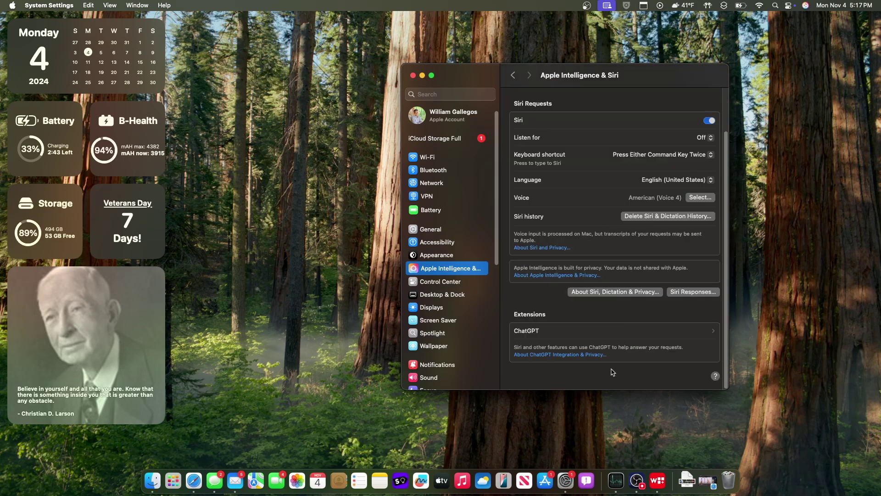
click(537, 330)
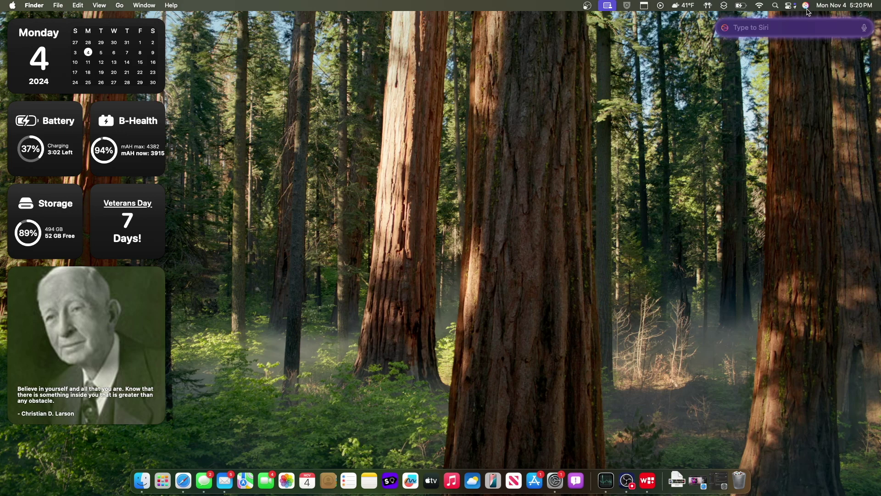
- Ask Siri 'Ask ChatGPT What is the best iPhone that has ever released', then dismiss the reply
text(As)
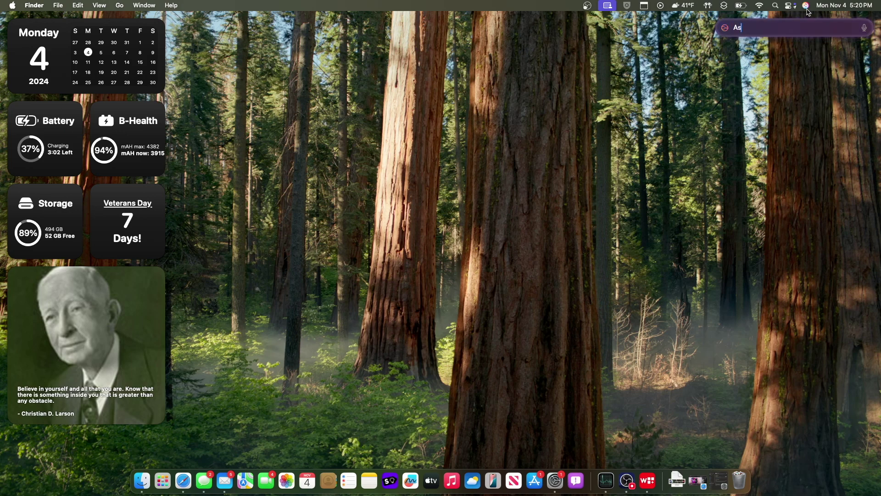
text(k ChatGPT Wh)
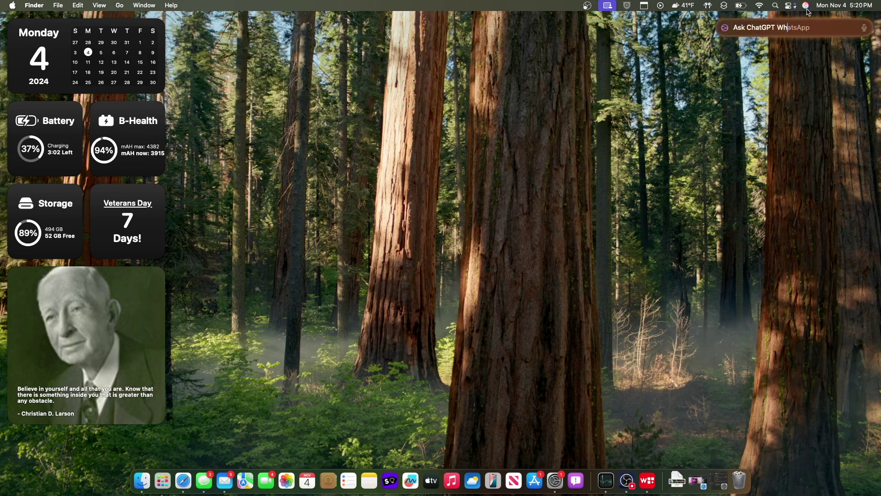
text(at is the best i)
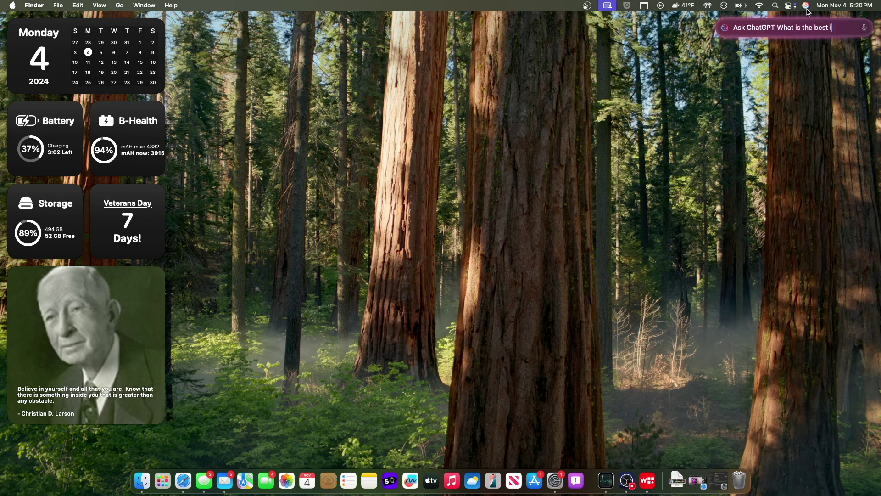
text(Phone that )
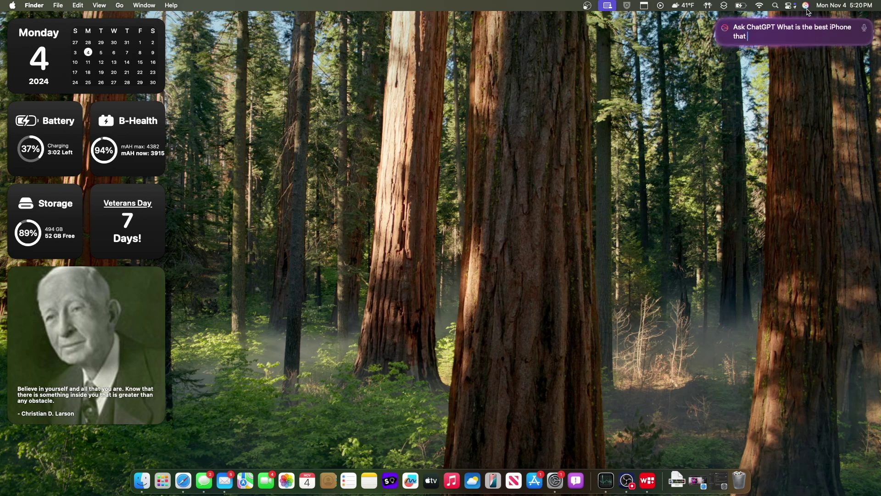
text(has ever released)
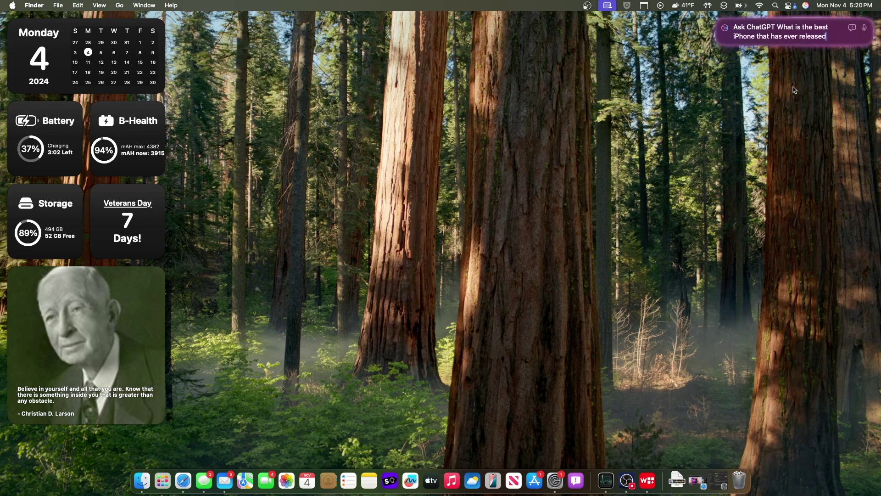
key(Return)
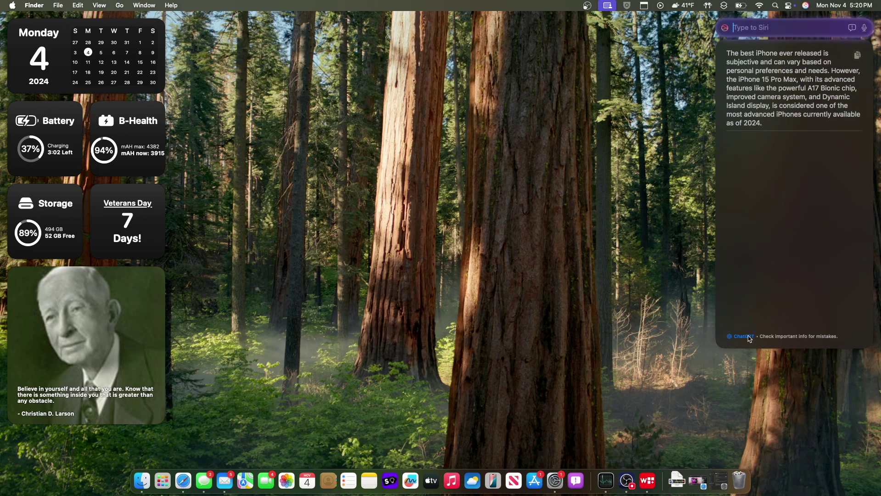
key(Escape)
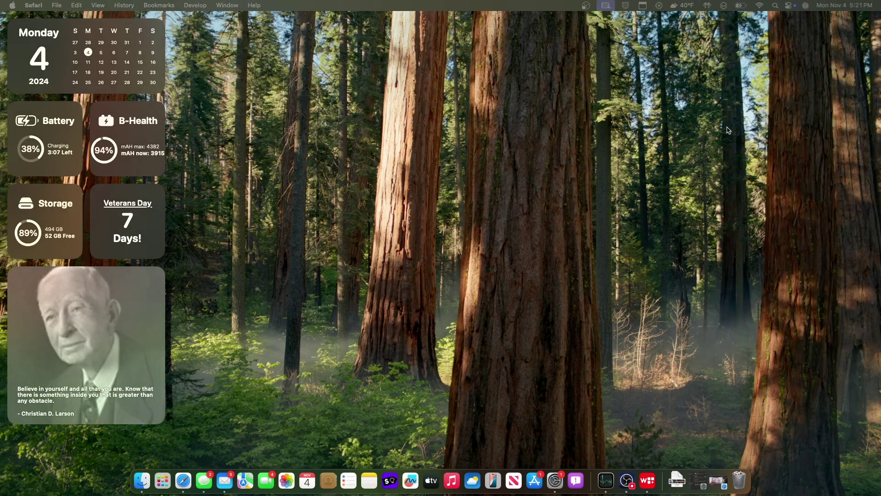
- Generate an Apple Intelligence summary of the LSU admissions email, then select all and deselect
click(733, 107)
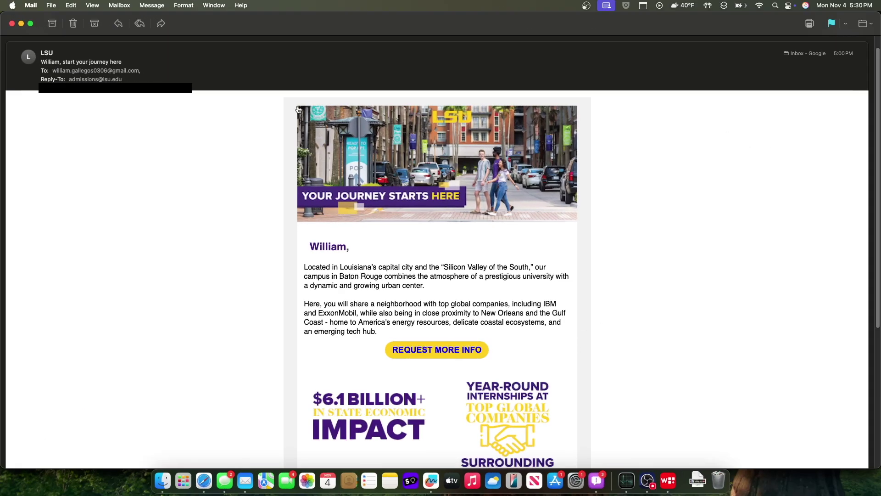
scroll(769, 173, up, 2)
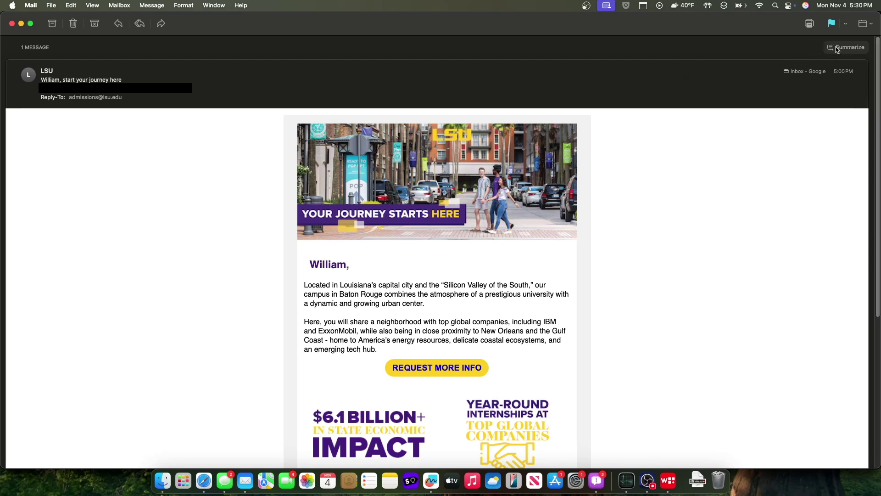
click(836, 49)
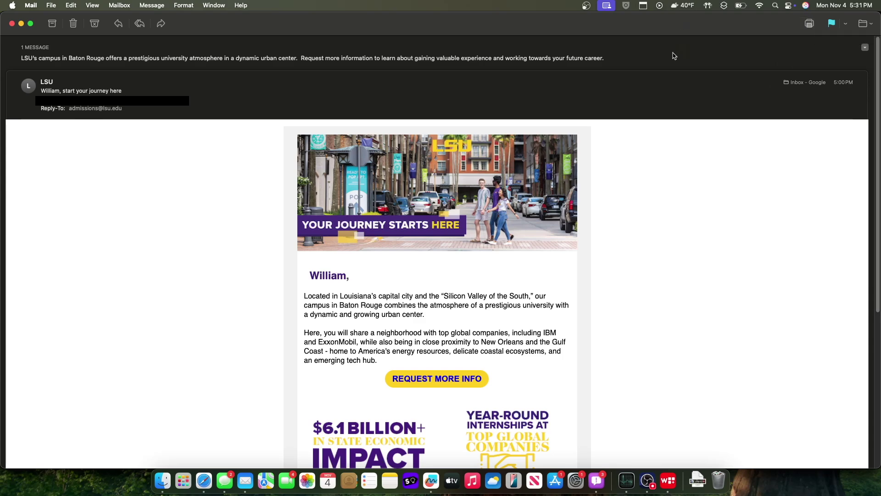
key(super+a)
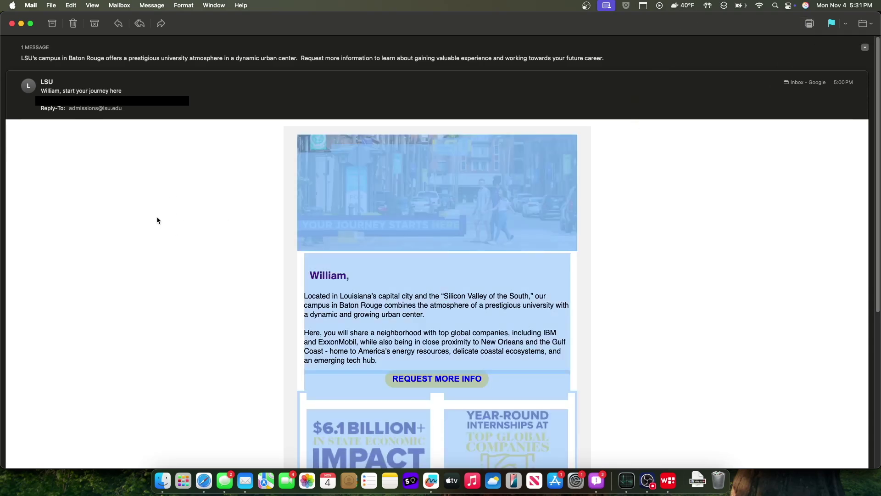
click(157, 220)
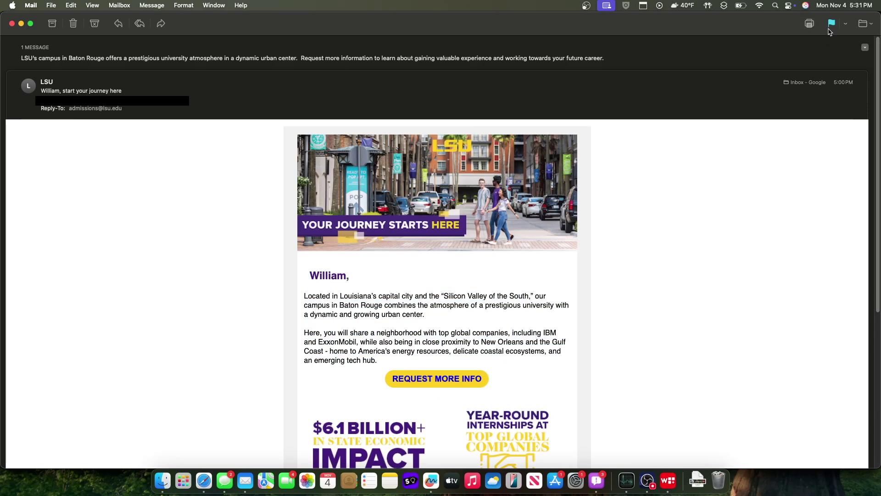
- Cancel the LSU email's print sheet and close its separate window via File > Close
click(809, 23)
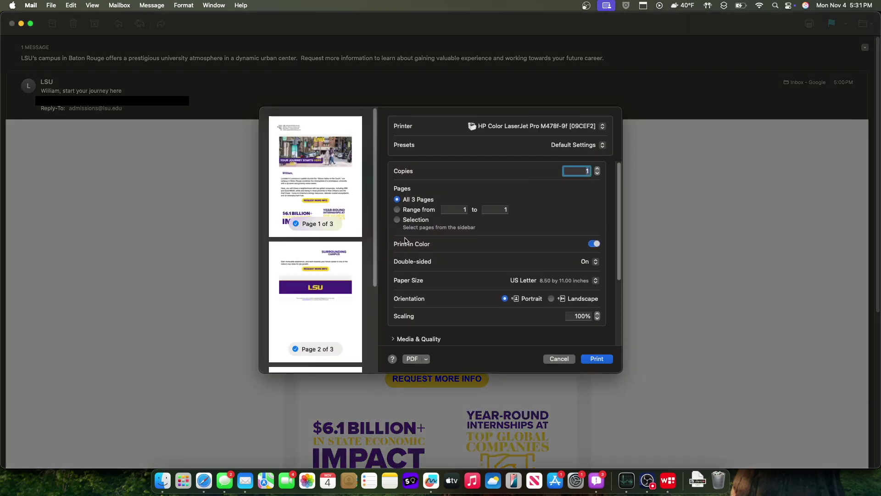
click(559, 358)
click(51, 5)
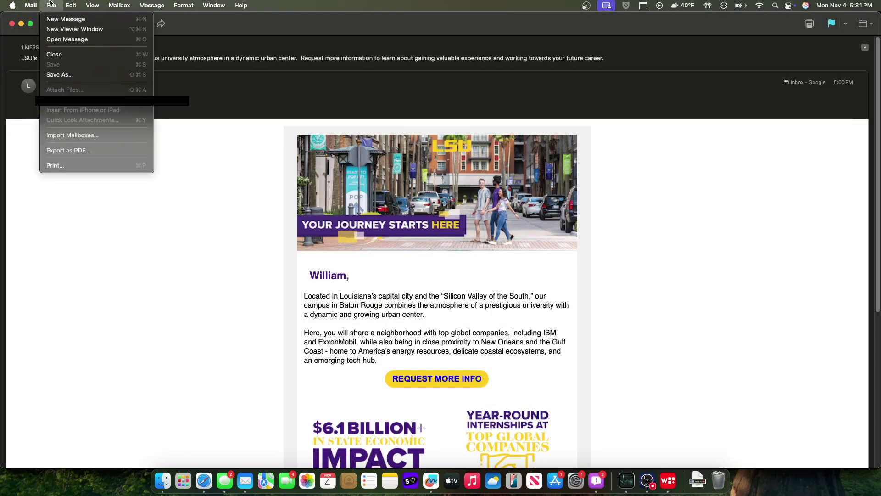
click(54, 55)
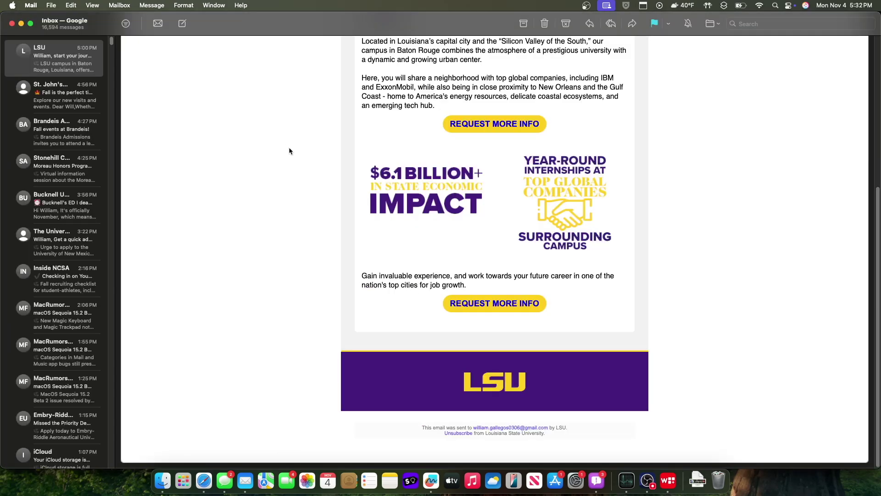
- Search Mail's Help menu for 'catego' to find the mailbox category commands
click(241, 5)
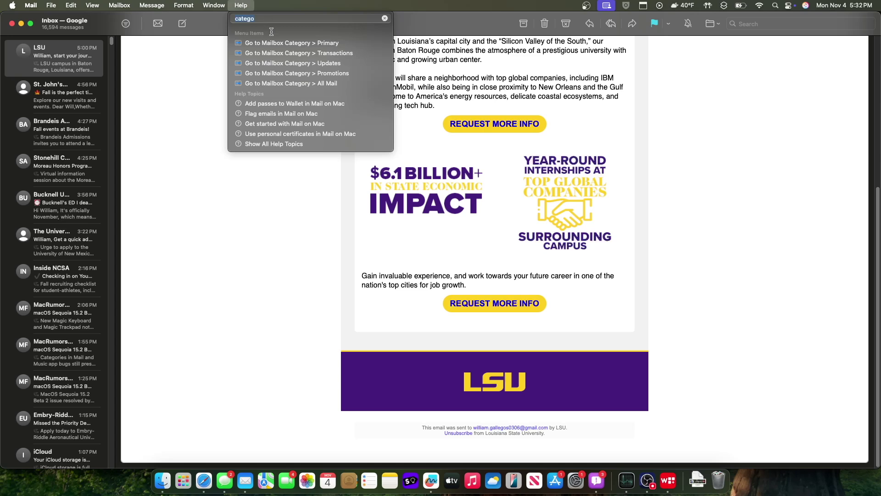
mouse_move(260, 46)
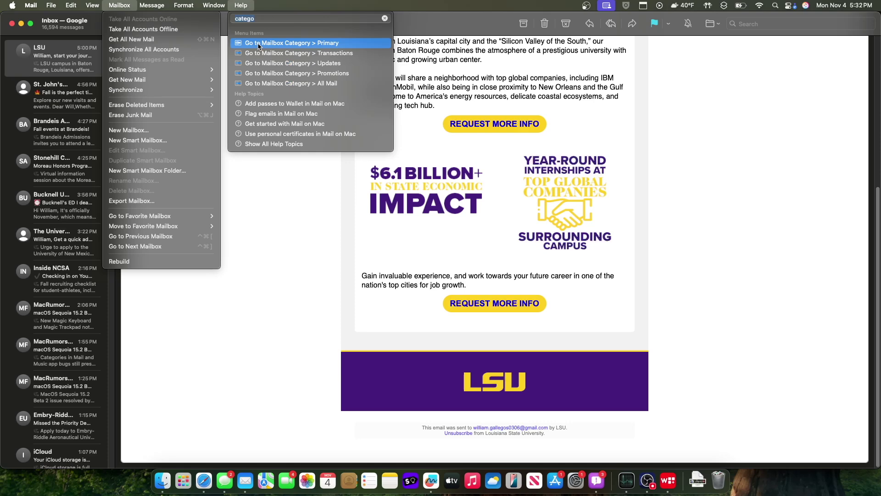
mouse_move(93, 3)
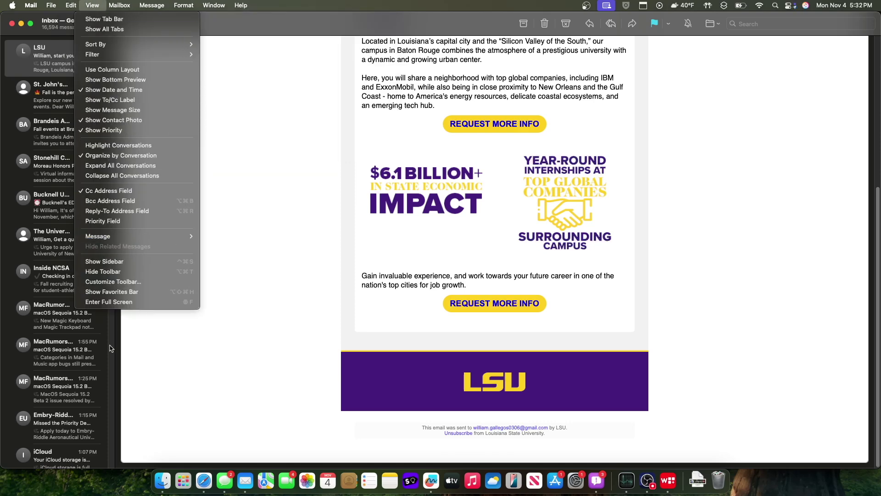
click(241, 5)
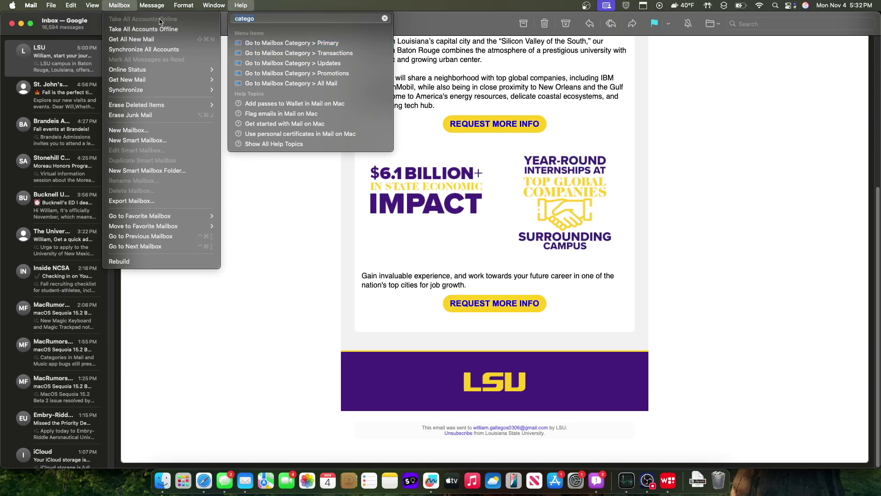
click(243, 4)
click(250, 4)
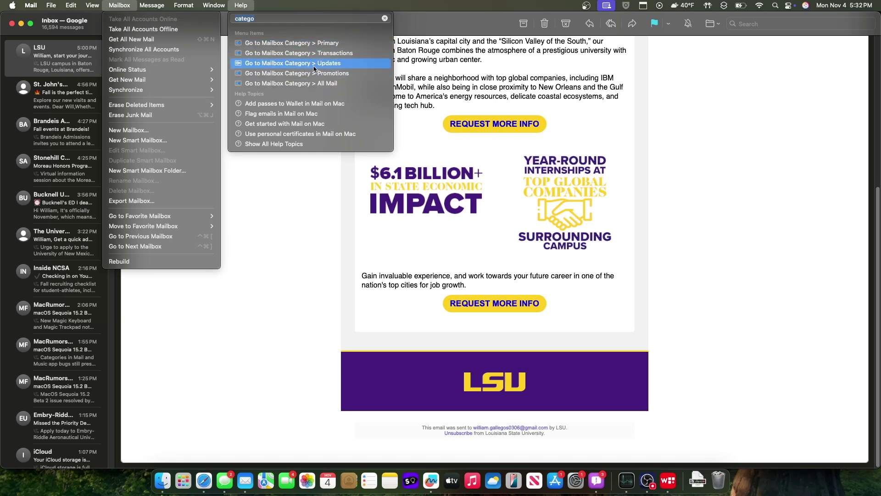
- Choose Go to Mailbox Category > Promotions, then open the Mail menu
mouse_move(316, 75)
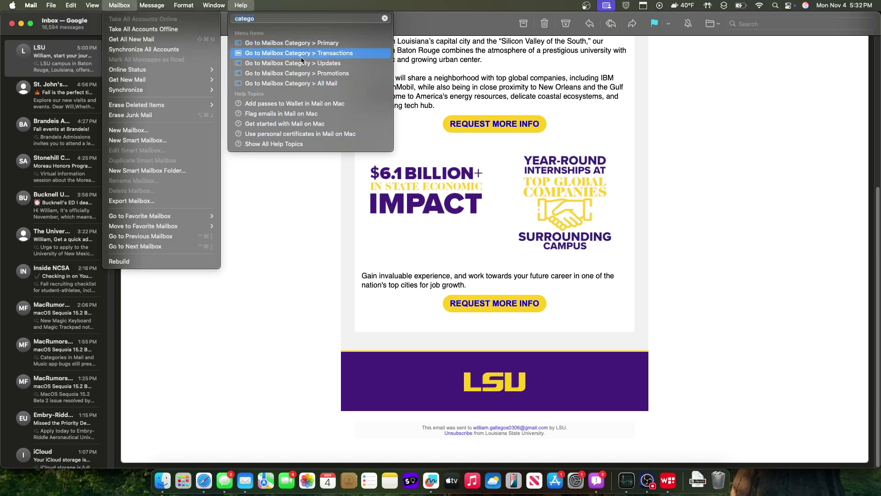
click(284, 75)
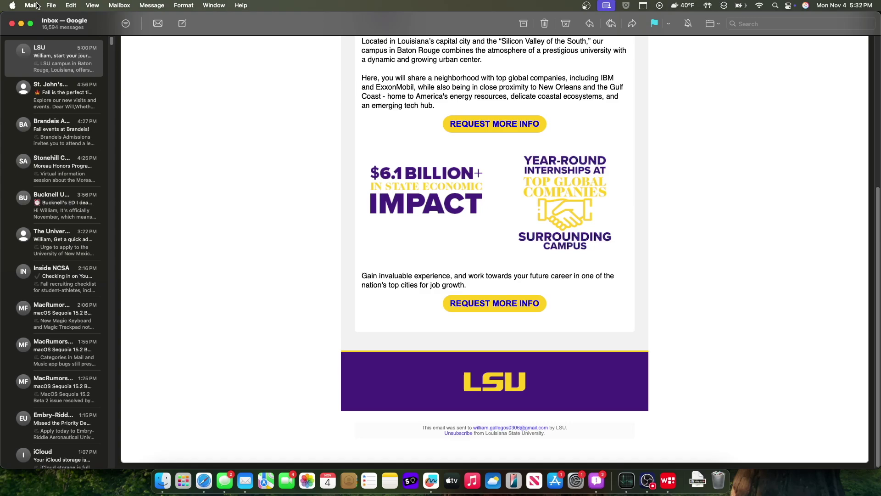
click(31, 5)
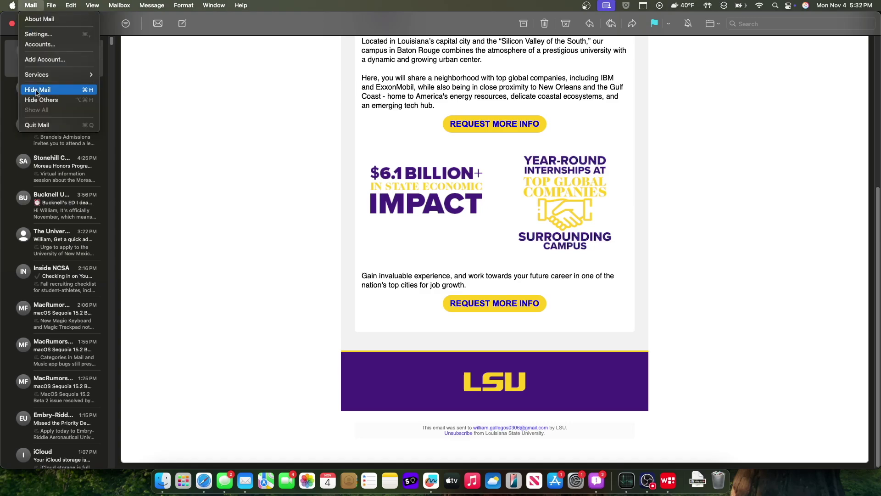
- Quit Mail and select the wallet tracker in Find My's Items list
click(36, 125)
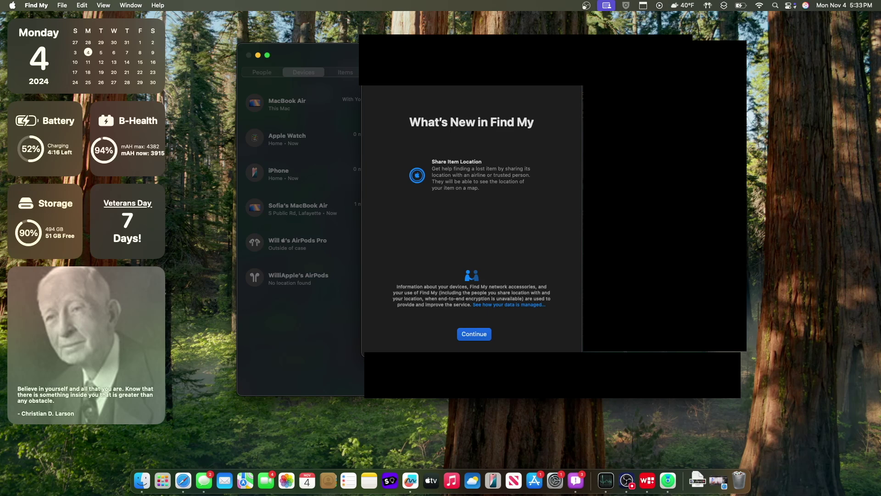
click(473, 334)
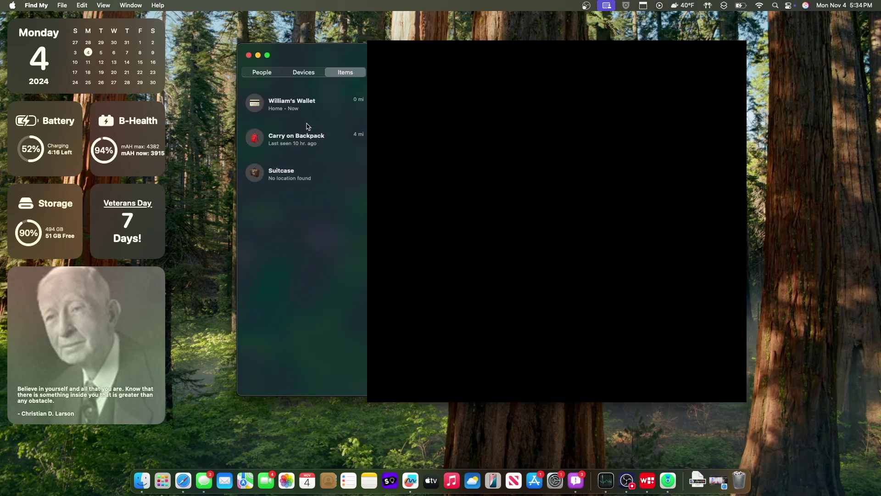
click(309, 105)
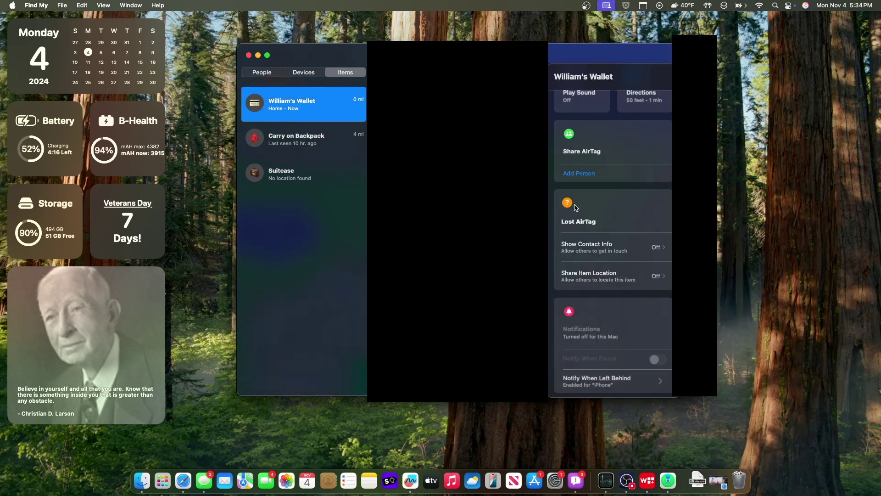
- Try enabling Show Contact Info for the wallet and acknowledge the item-is-nearby notice
click(608, 252)
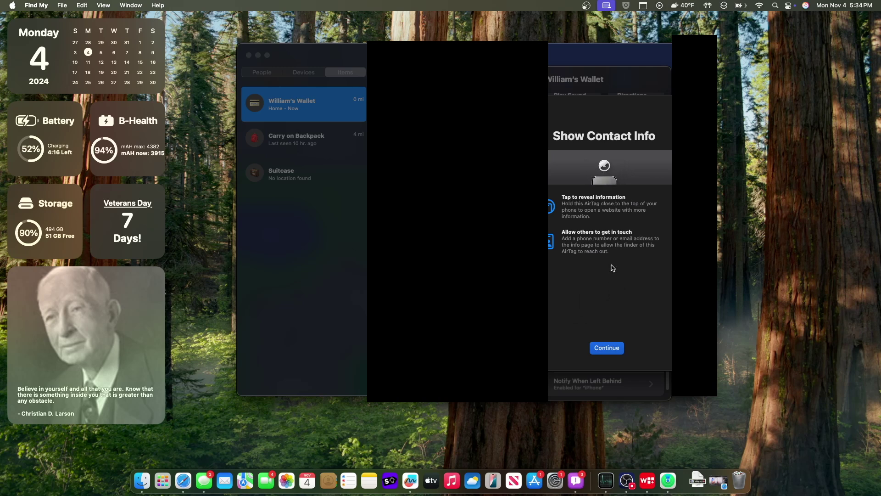
click(601, 348)
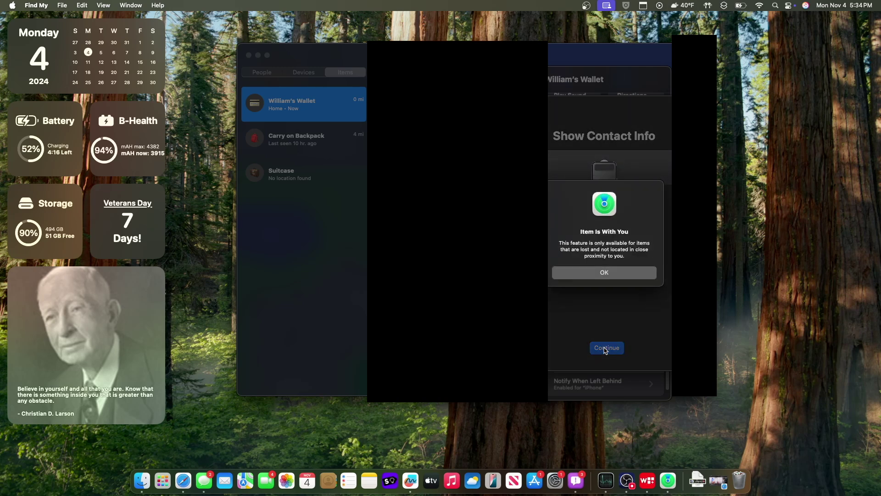
click(604, 272)
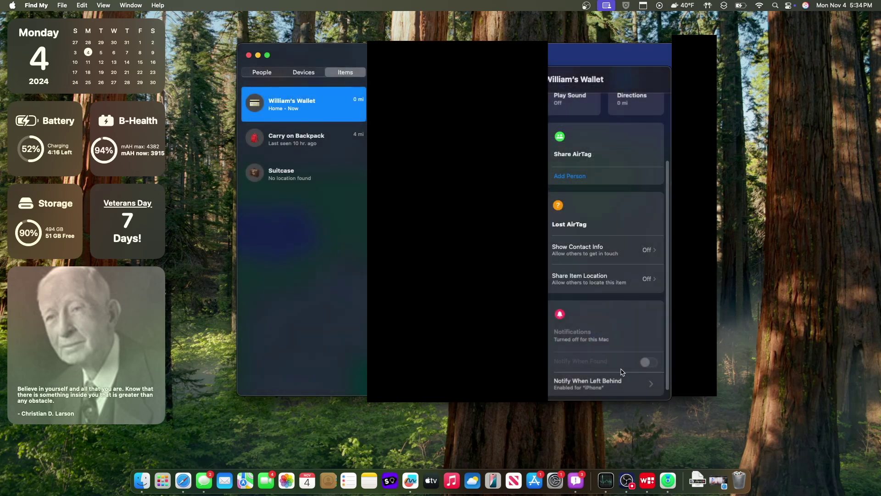
- Try sharing the wallet's location, then acknowledge the 'Item Is With You' refusal
click(578, 283)
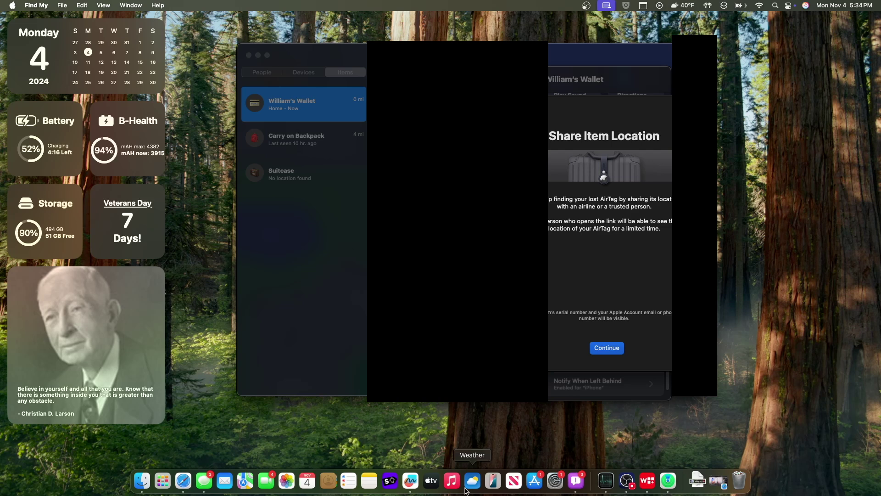
click(593, 349)
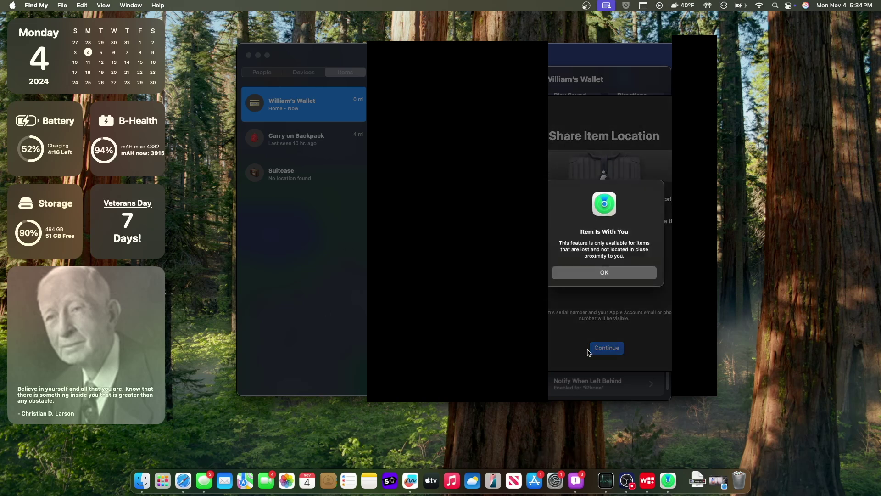
click(616, 272)
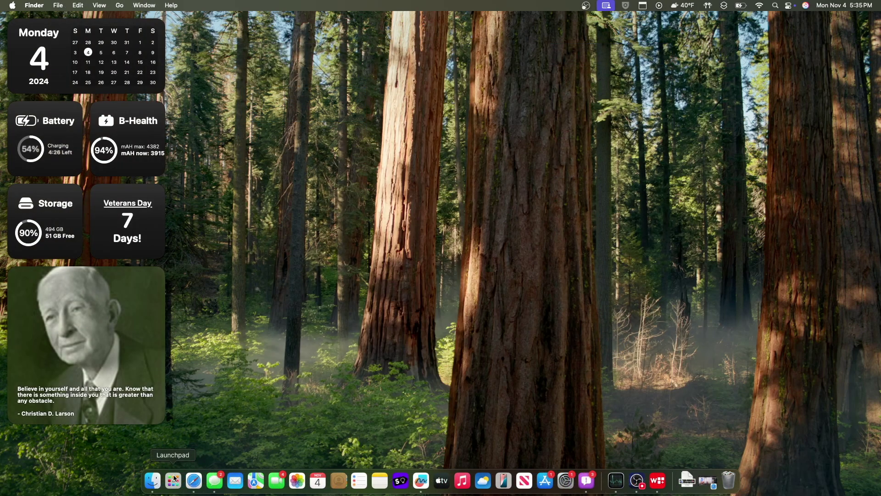
click(174, 479)
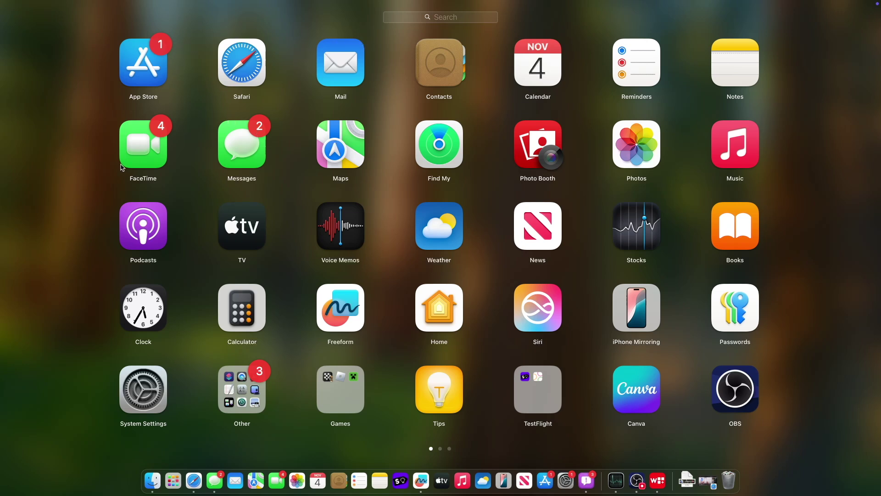
click(252, 384)
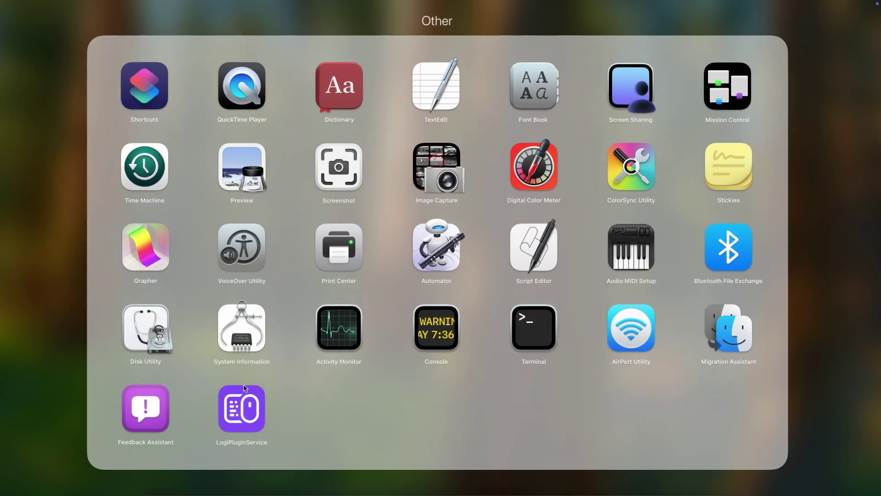
click(49, 182)
- Launch Image Playground by searching 'im' in Spotlight
drag(326, 228, 418, 240)
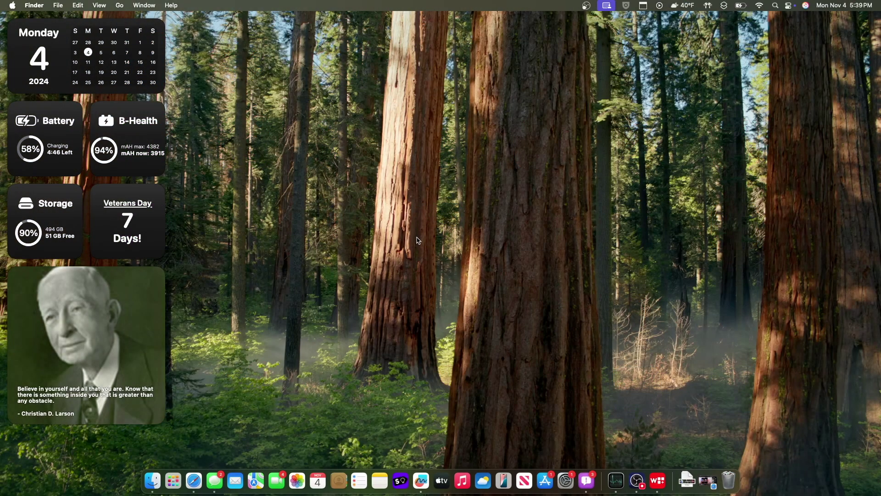
key(super+space)
text(im)
key(Return)
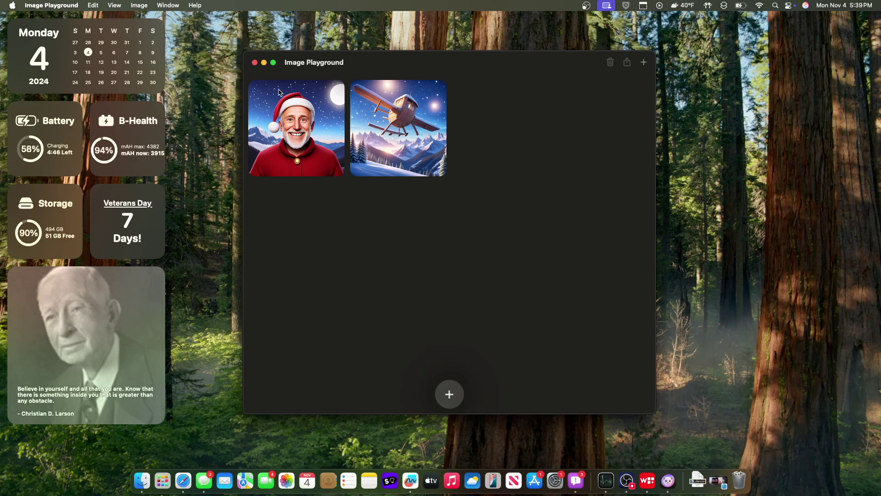
- View the Santa image full size, return to the gallery, and begin a new image
double_click(292, 105)
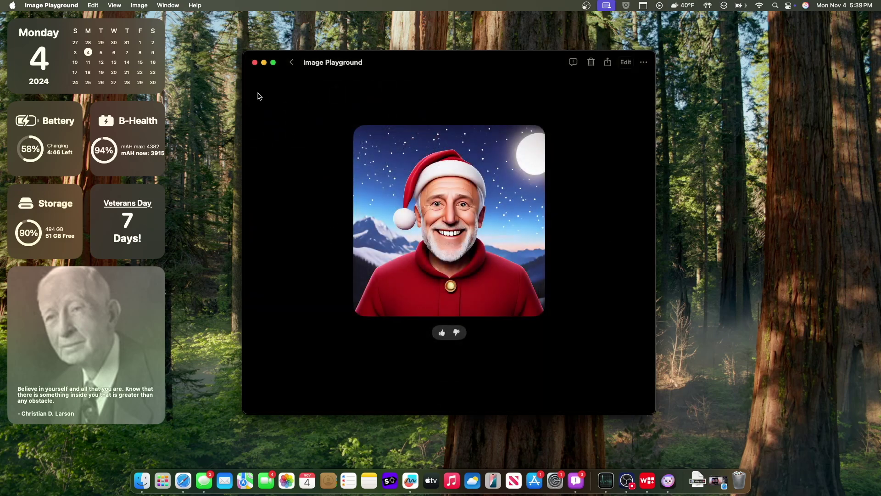
click(292, 63)
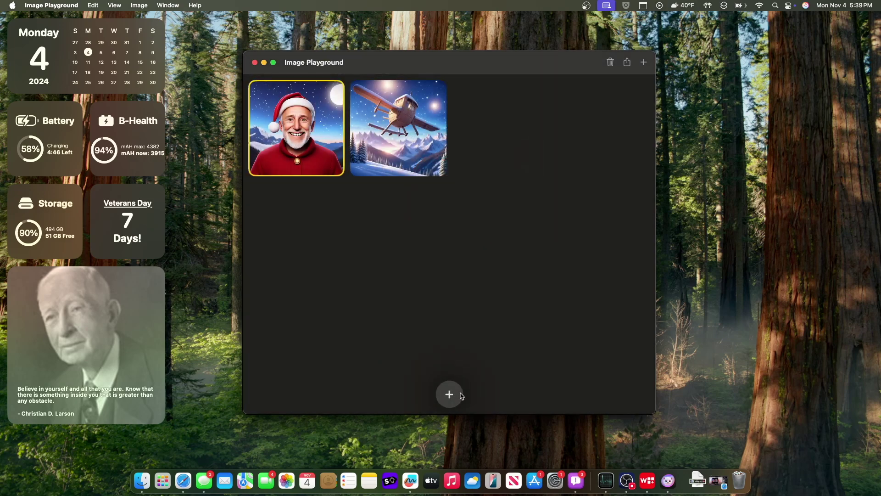
click(449, 394)
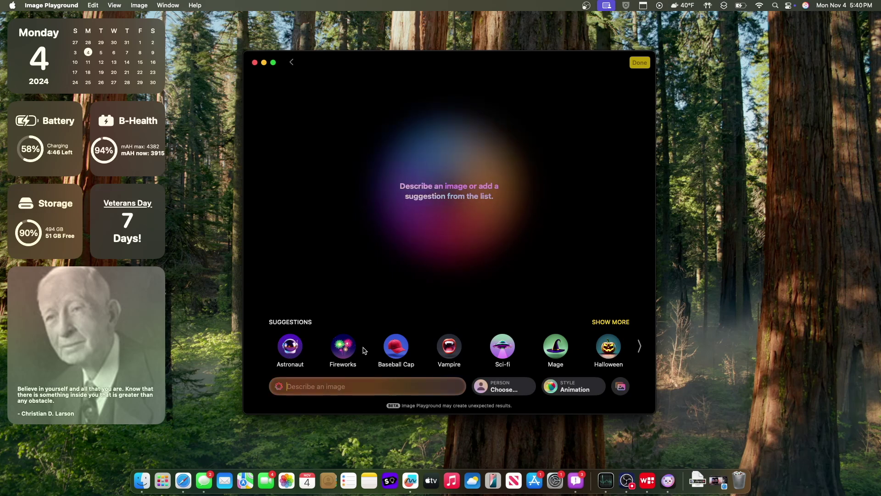
- Add the Astronaut, Fireworks and Baseball Cap concepts to the new image
click(291, 346)
click(343, 346)
click(395, 347)
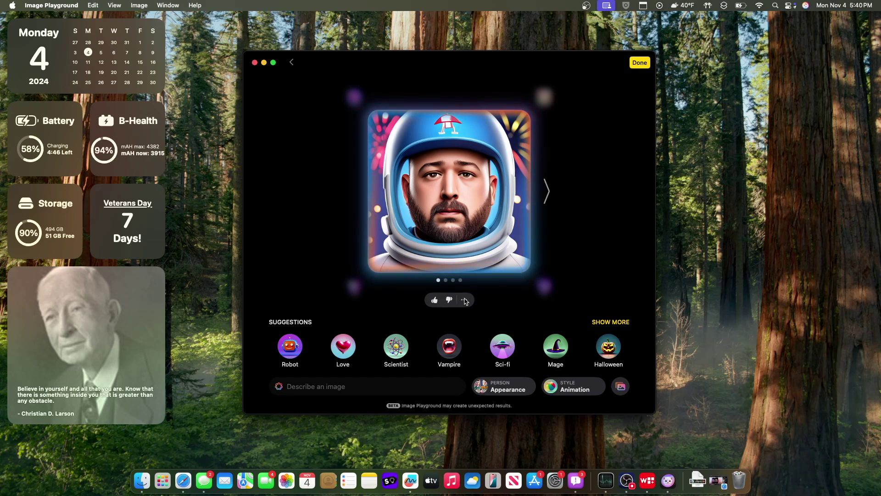
- Step forward and back through the generated astronaut portrait variations
click(547, 191)
click(549, 191)
click(550, 191)
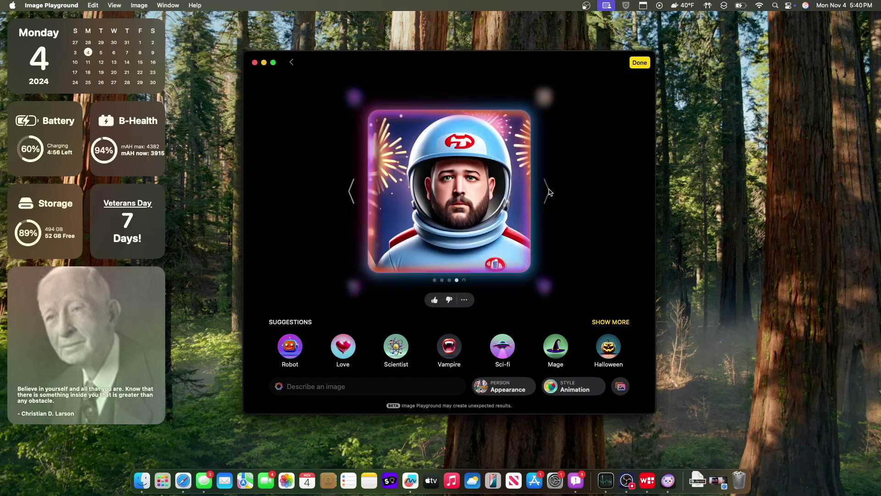
click(348, 195)
click(348, 195)
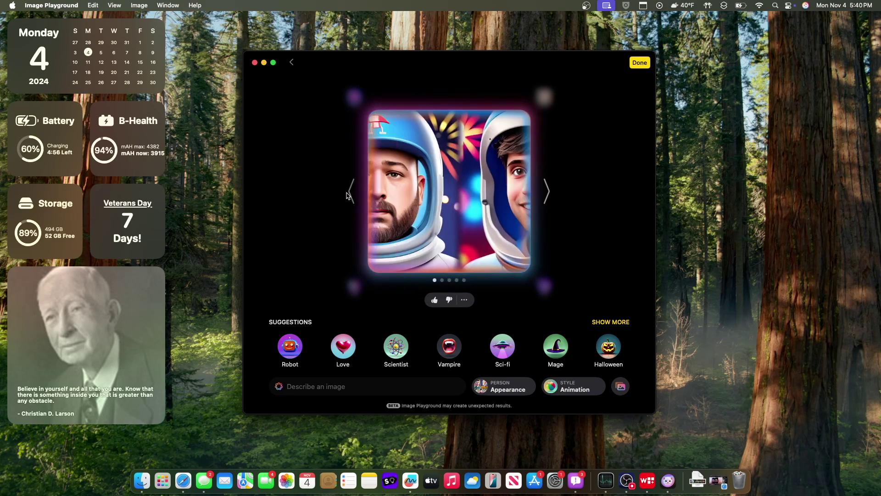
click(348, 195)
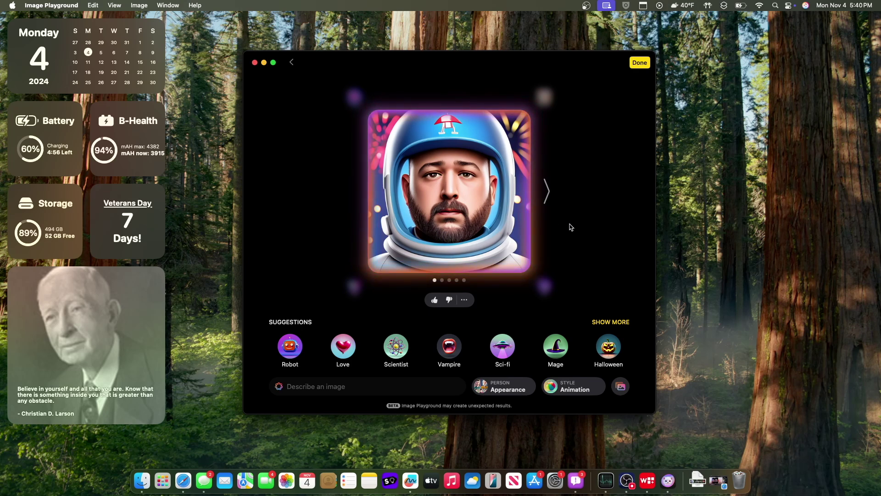
click(551, 192)
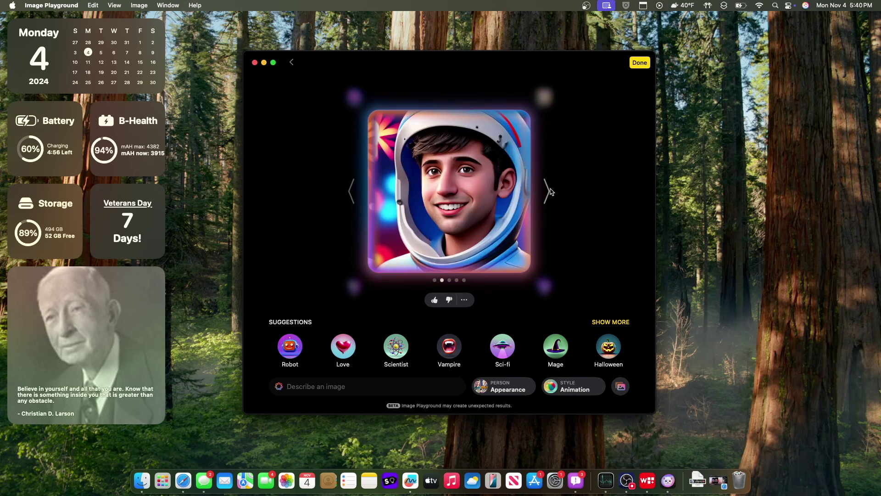
click(545, 184)
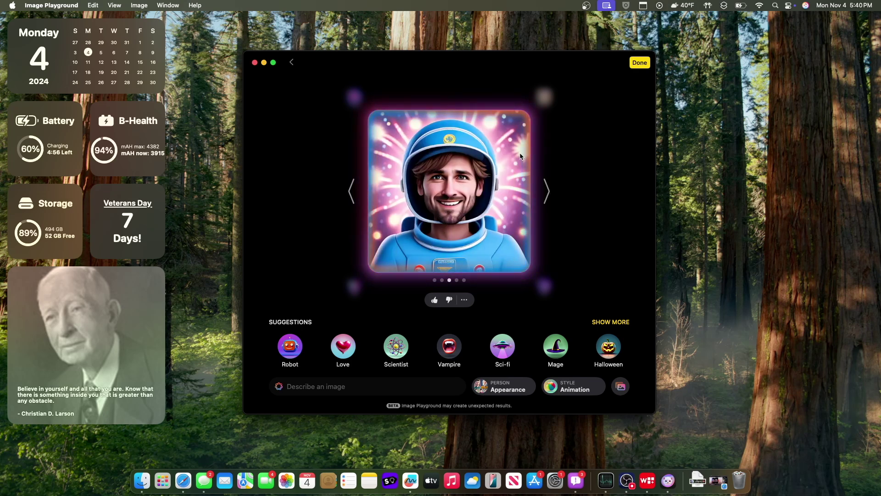
click(546, 191)
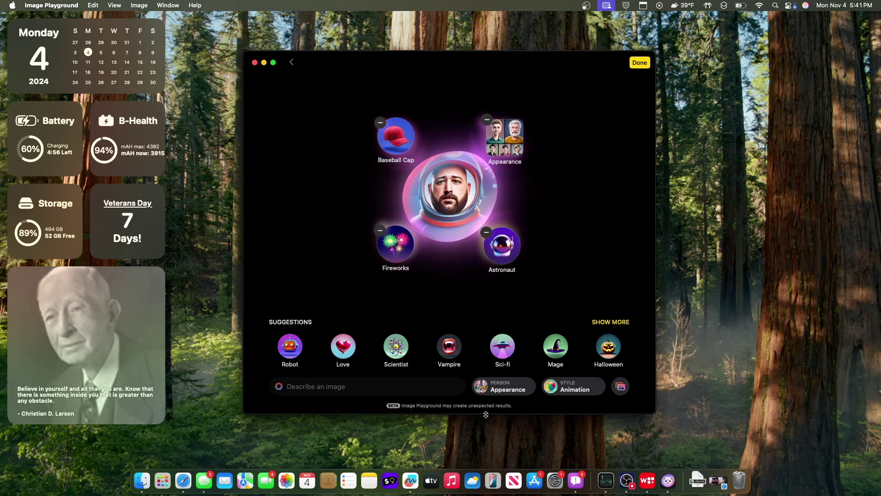
- Leave the generator, view the Santa portrait full size, then bring up its context menu
click(292, 62)
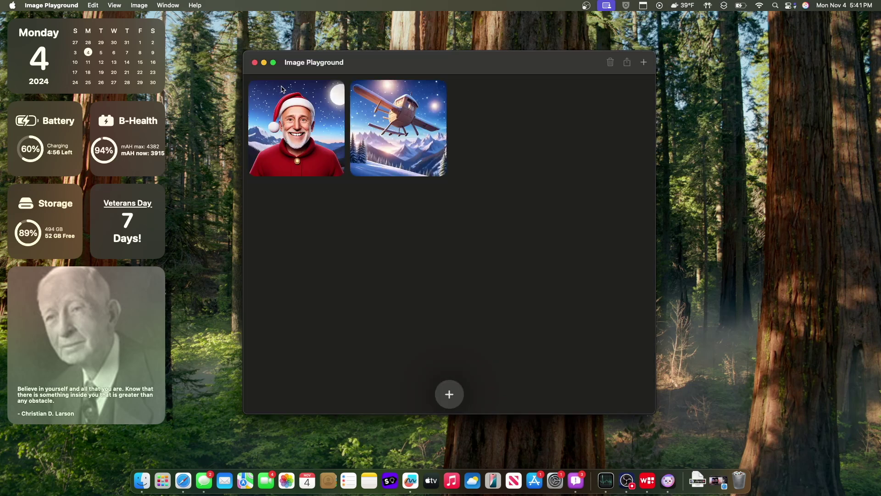
click(311, 141)
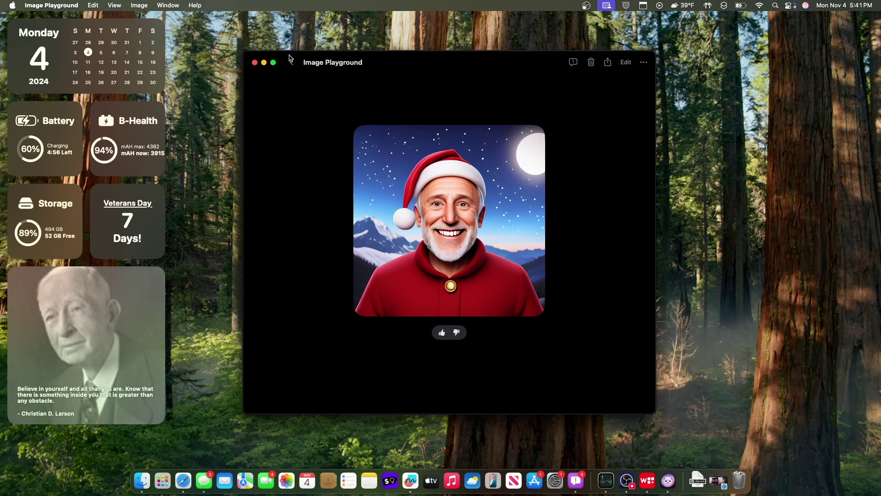
click(291, 62)
right_click(285, 122)
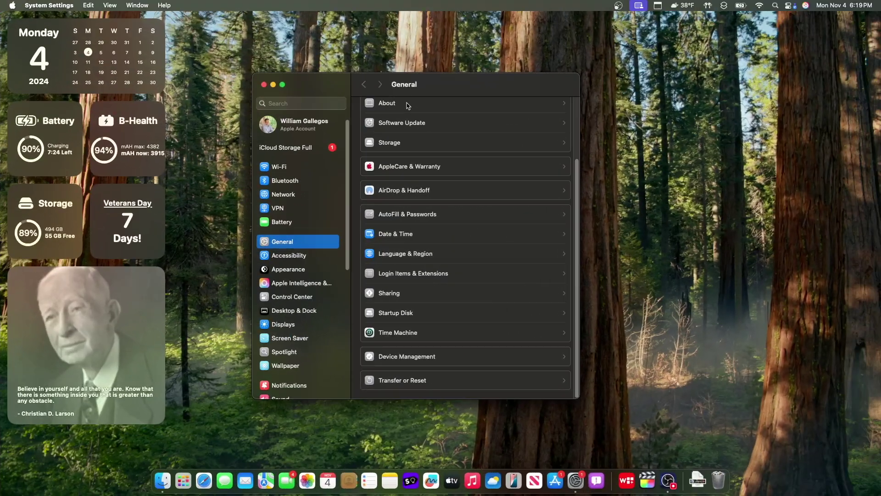
- In Wallpaper settings, preview the iMac Blue and iMac Green desktop wallpapers
click(286, 365)
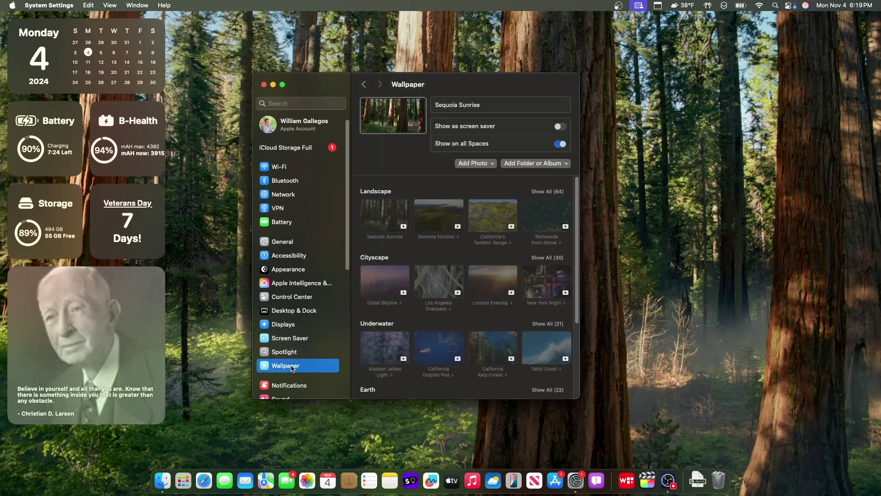
scroll(427, 333, down, 10)
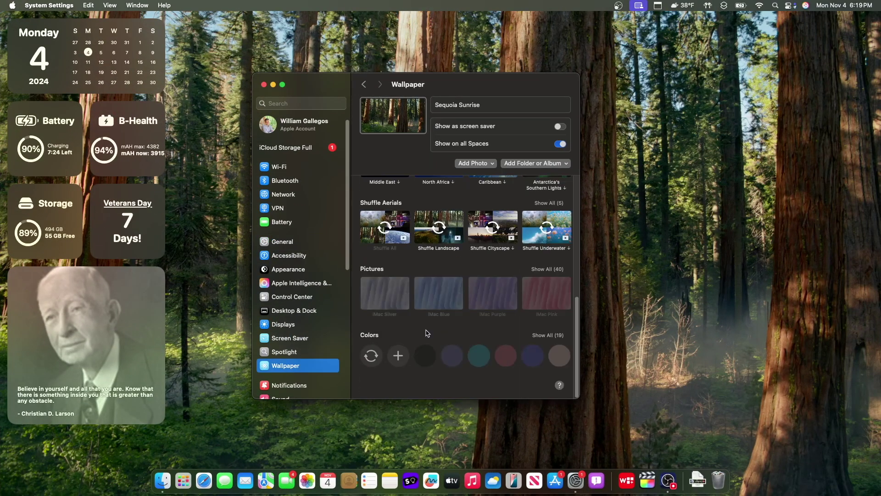
click(427, 300)
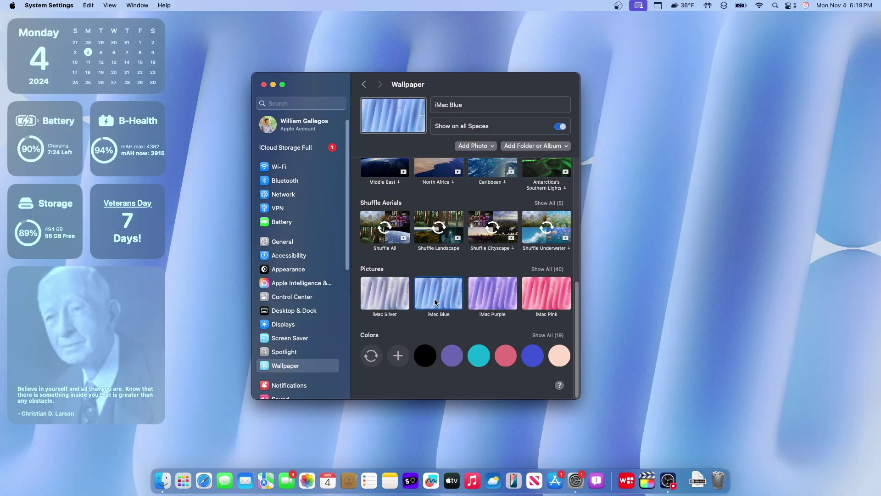
scroll(483, 299, right, 2)
scroll(482, 299, right, 4)
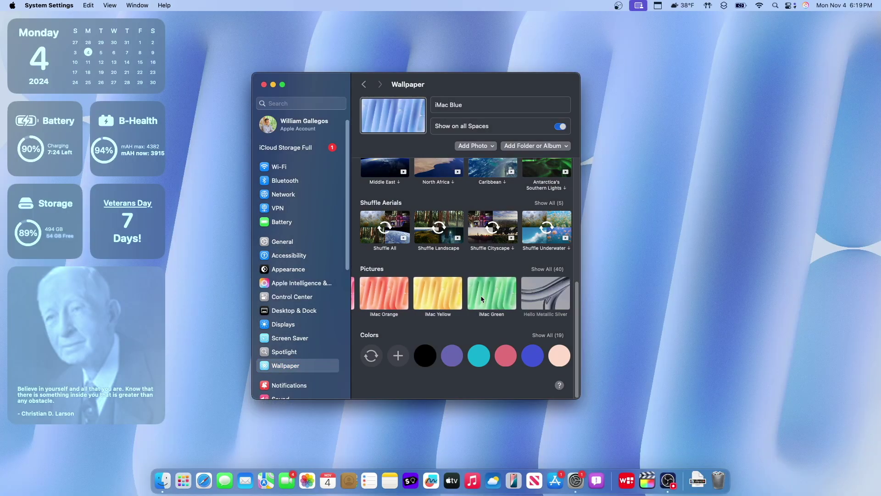
click(481, 298)
- Preview iMac Pink, another iMac colour, iMac Green again and iMac Orange
scroll(481, 299, left, 3)
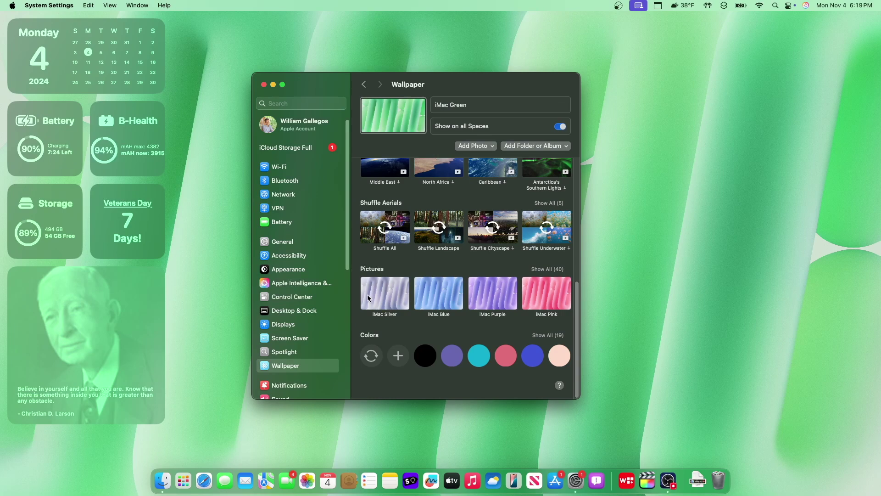
click(496, 301)
scroll(495, 301, right, 3)
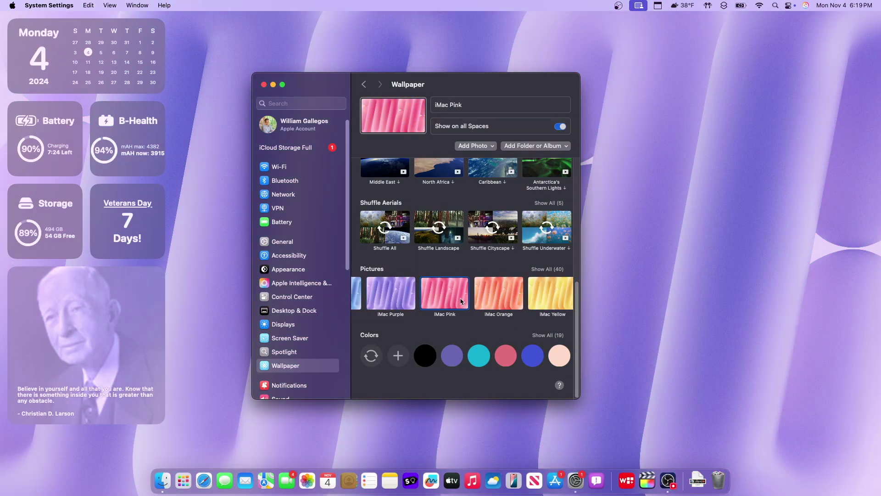
click(538, 296)
scroll(543, 299, right, 2)
click(511, 296)
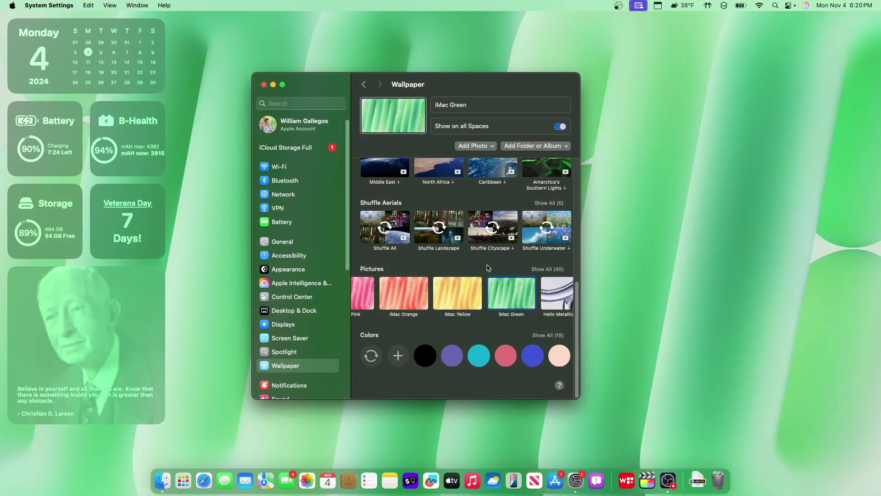
drag(457, 83, 457, 103)
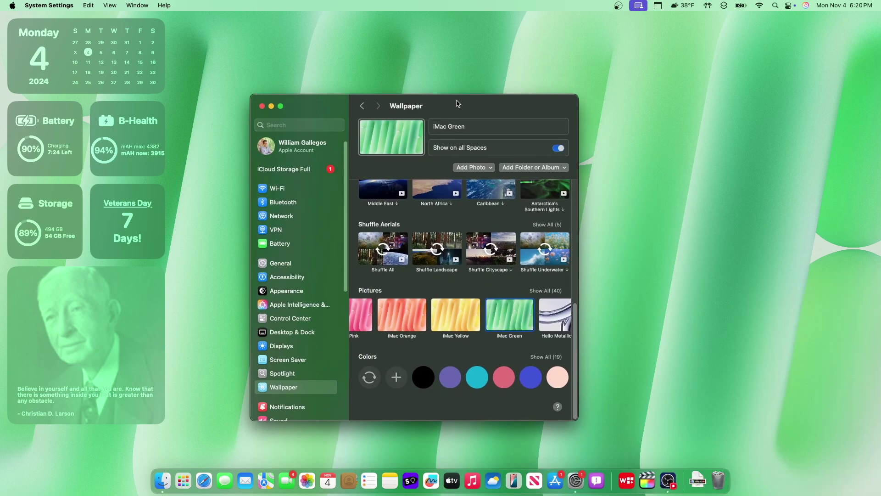
click(384, 316)
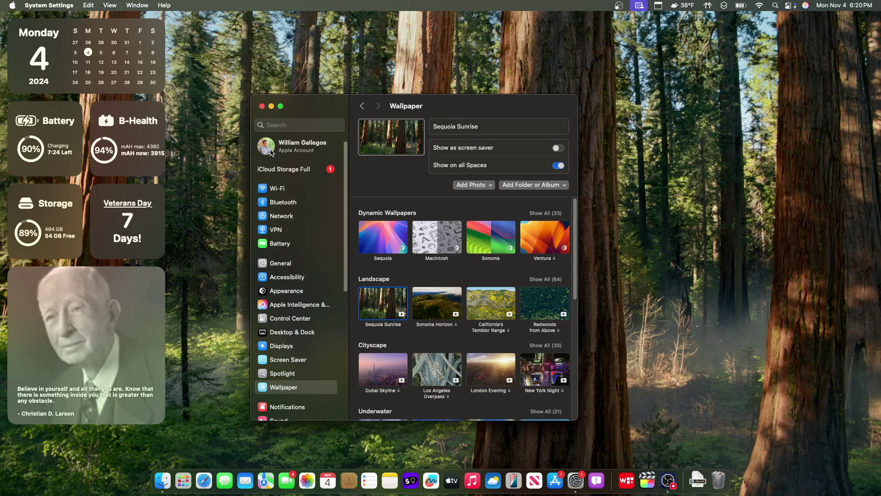
- Open General > Storage and show macOS details, including Apple Intelligence's 5.75 GB
click(286, 265)
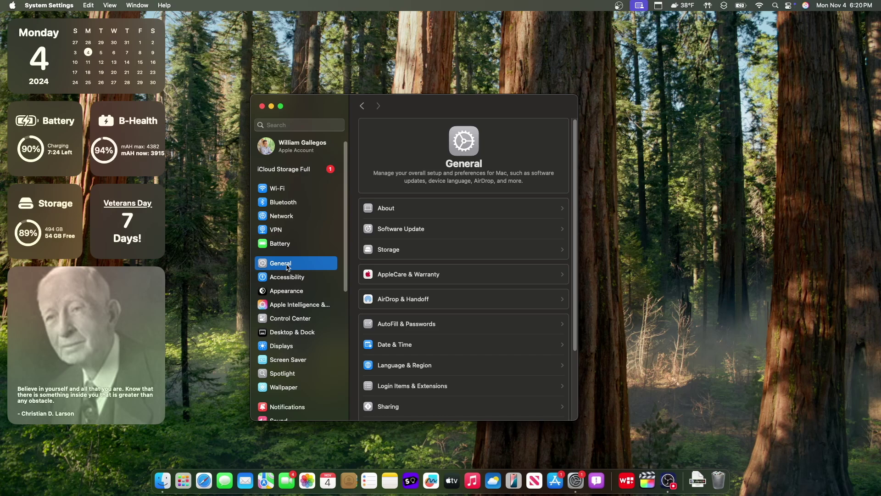
click(397, 258)
mouse_move(476, 144)
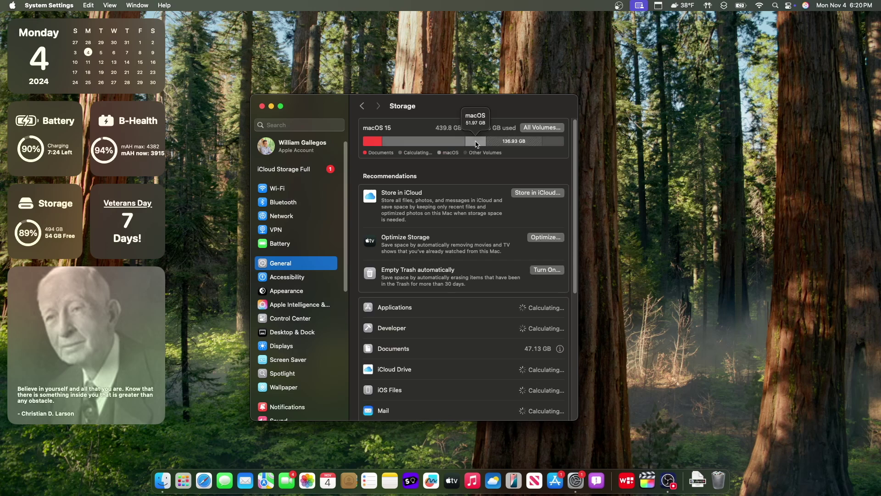
scroll(551, 335, down, 5)
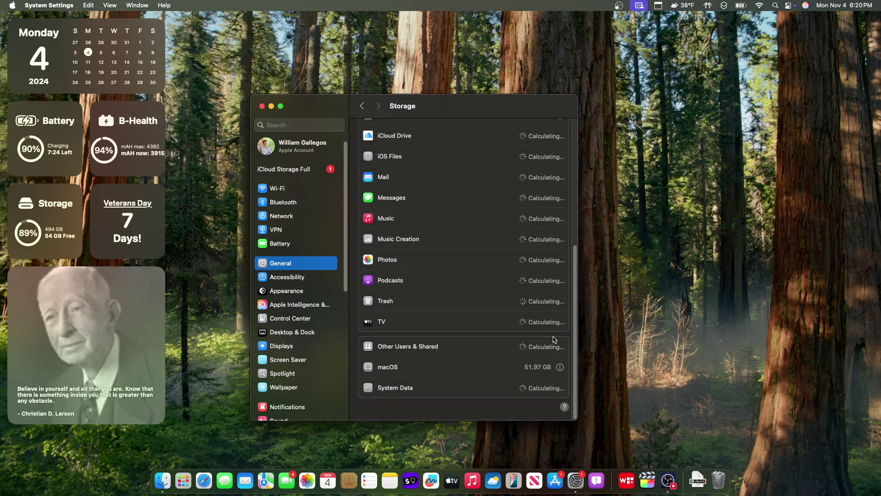
click(561, 367)
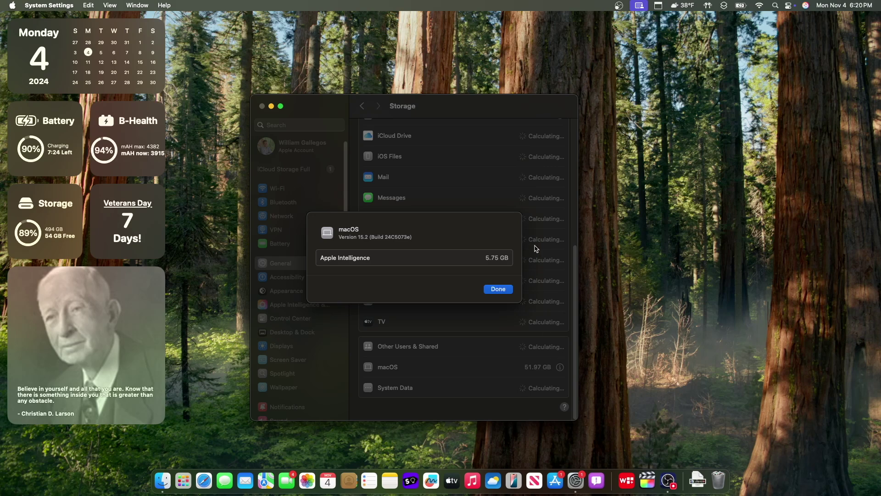
- Calculate 51.97 - 5.75 = 46.22 in Spotlight, then dismiss it and quit System Settings
key(super+space)
text(51.9)
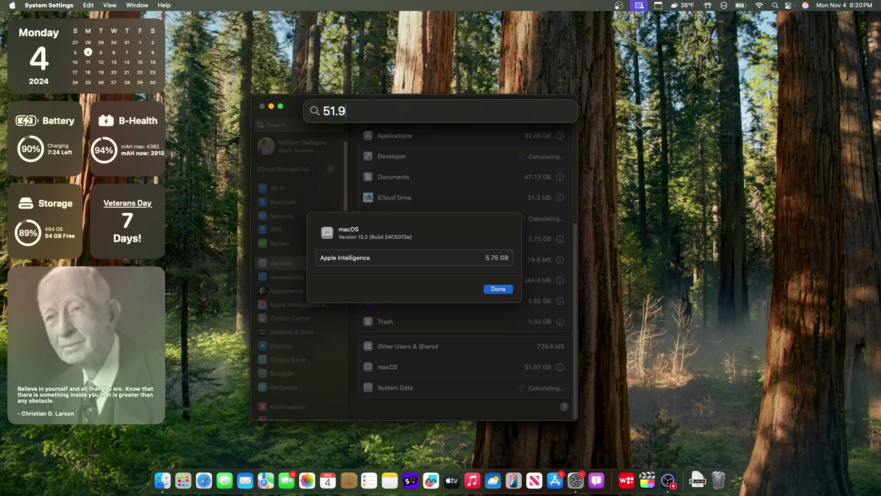
text(7 - 5.75)
key(super+a)
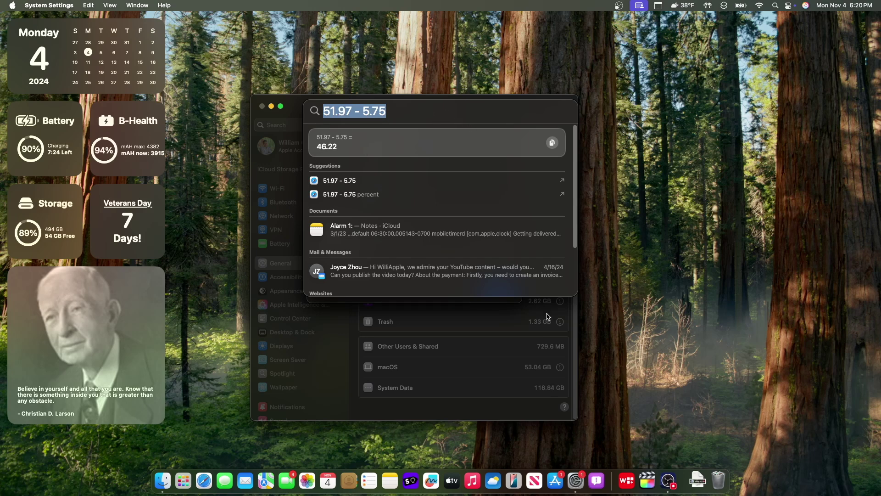
key(Escape)
key(super+q)
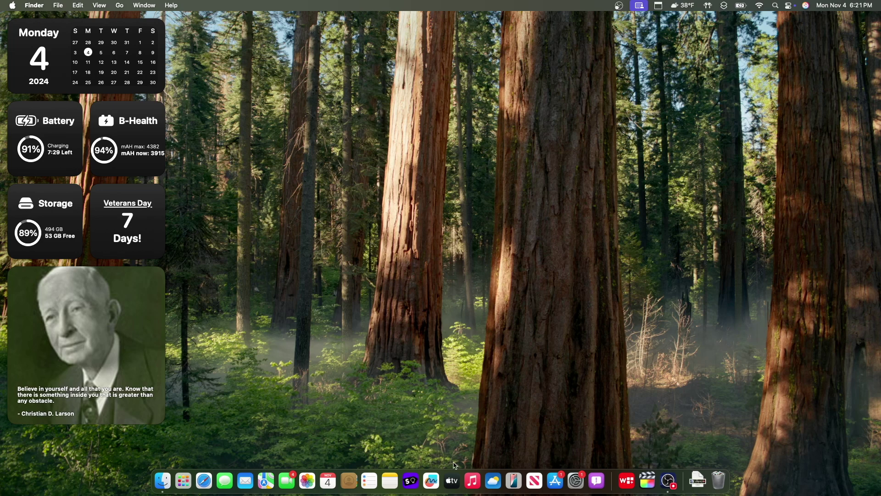
click(555, 480)
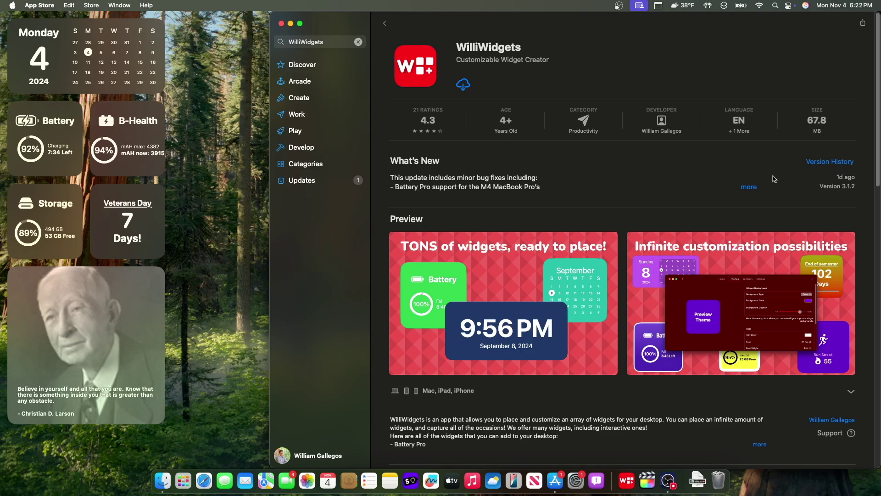
click(282, 23)
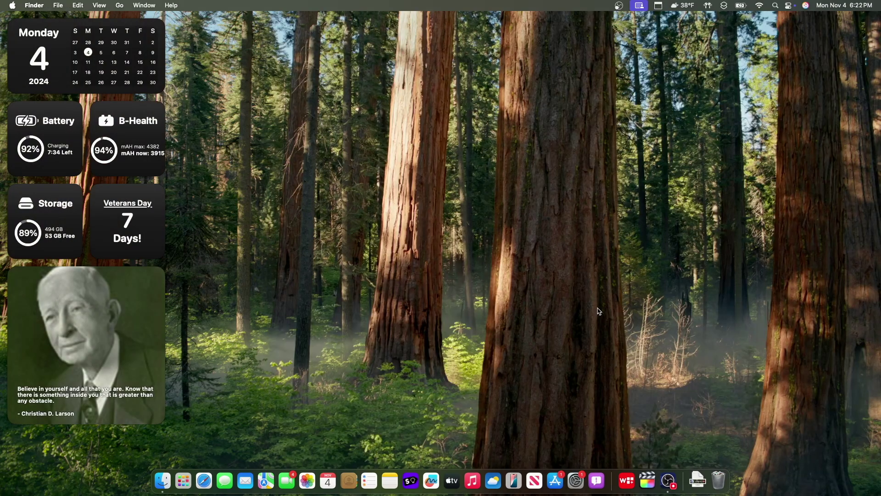